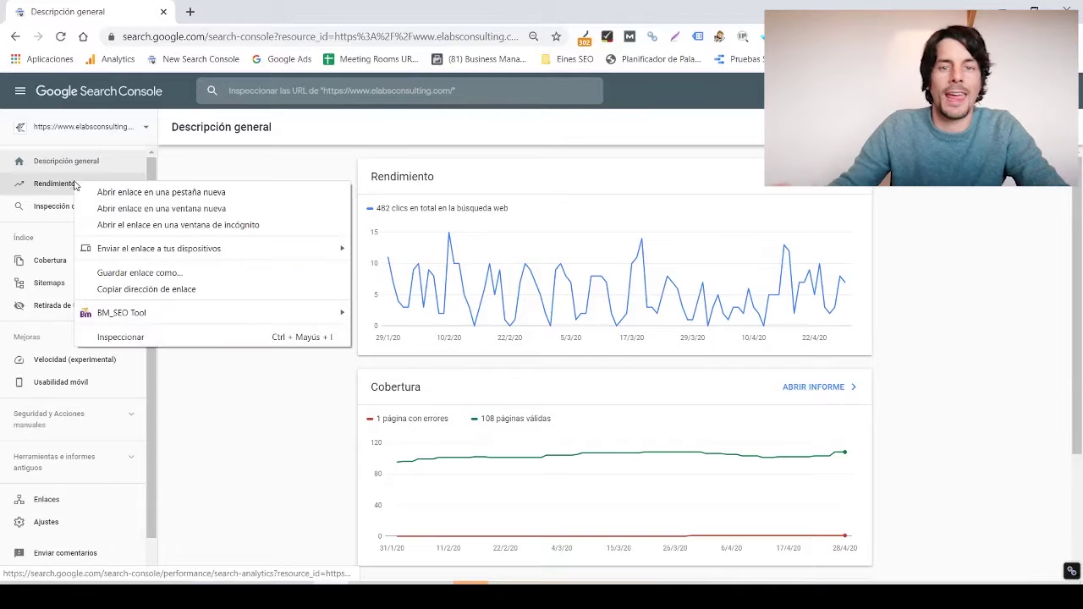
Step: Open the Rendimiento report and show average CTR and average position alongside total clicks and impressions
{"action": "left_click", "coordinate": [78, 184]}
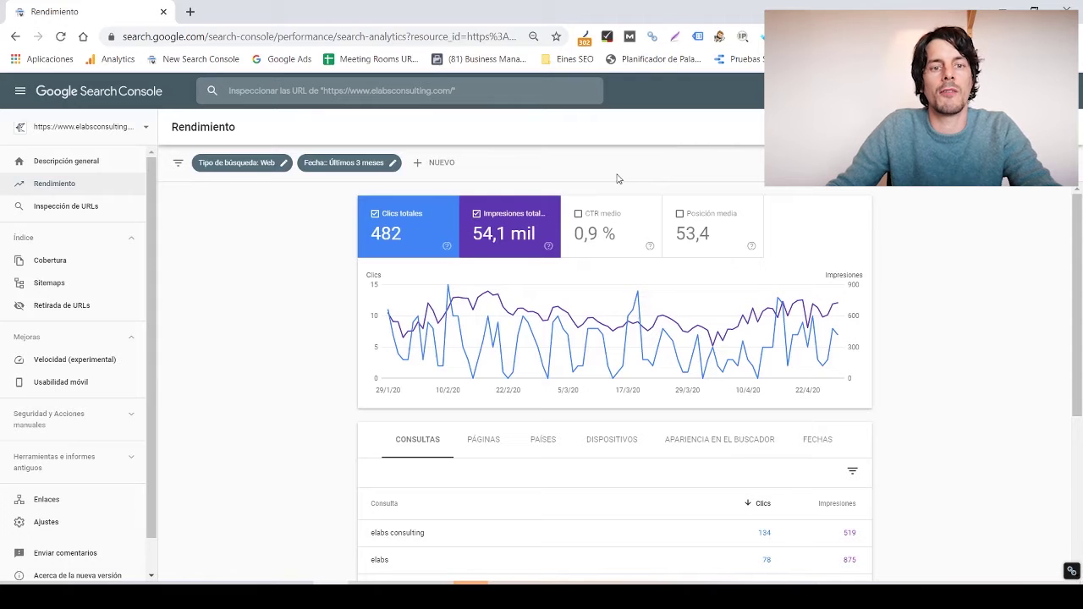
{"action": "left_click", "coordinate": [546, 235]}
{"action": "left_click", "coordinate": [545, 233]}
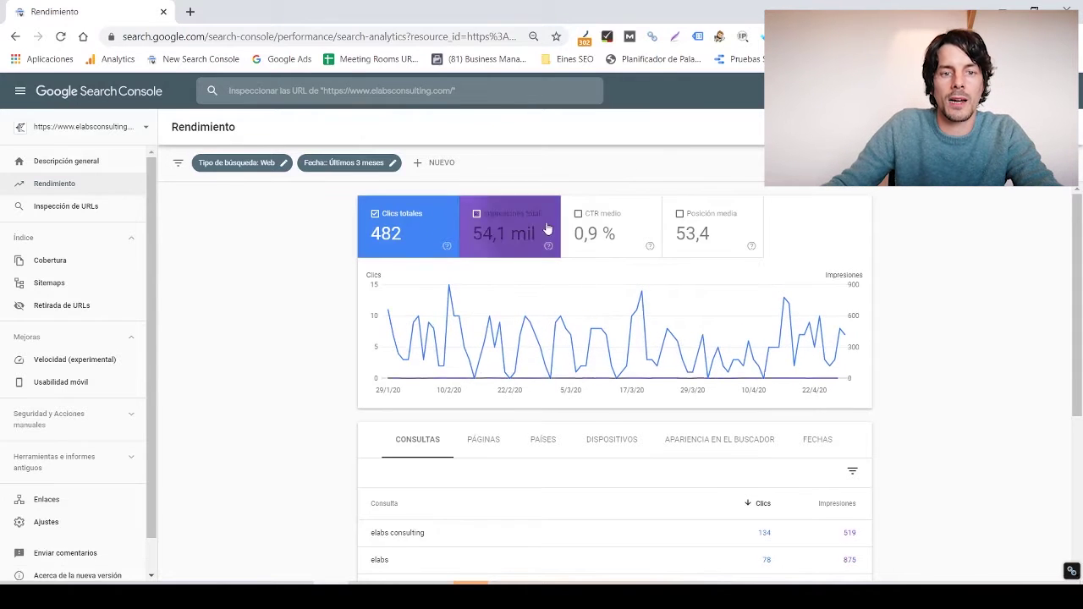
{"action": "left_click", "coordinate": [594, 231]}
{"action": "left_click", "coordinate": [699, 232]}
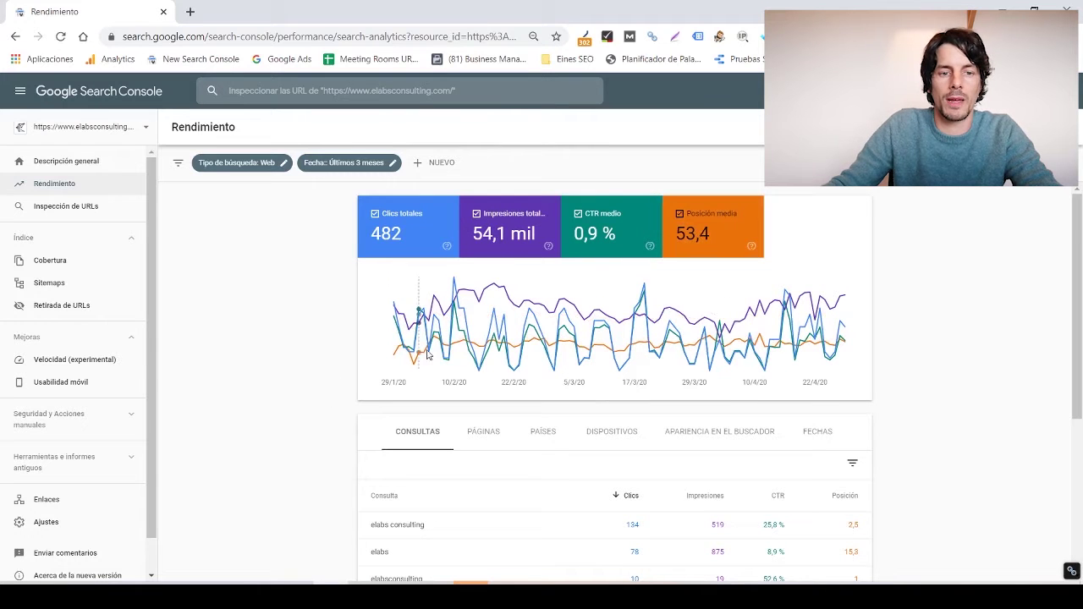
Step: Hide impressions, average CTR and average position to isolate total clicks, and restore only impressions and average CTR
{"action": "left_click", "coordinate": [555, 245]}
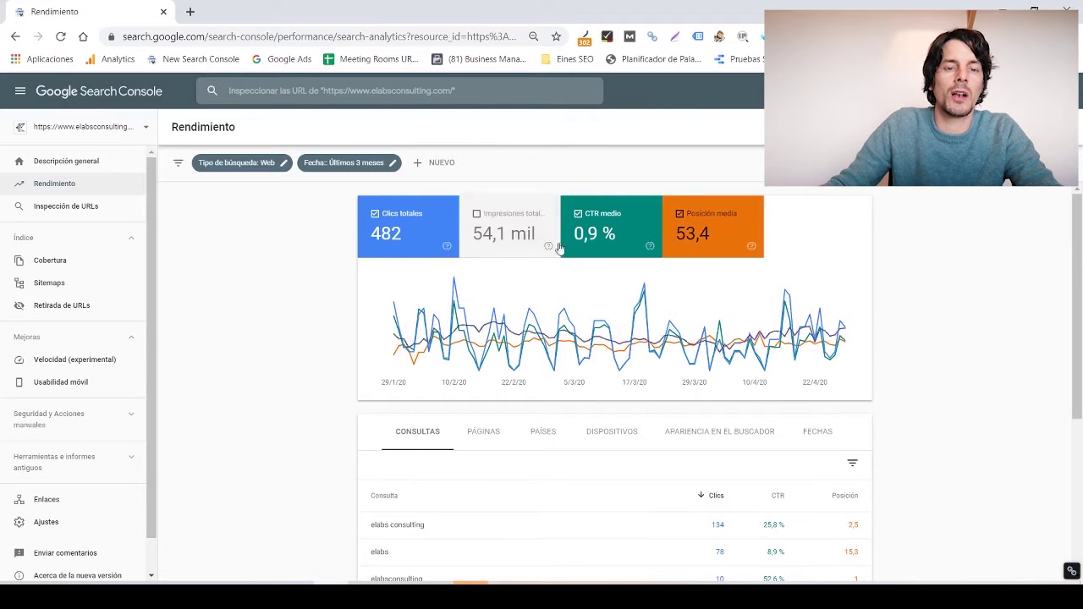
{"action": "left_click", "coordinate": [608, 242]}
{"action": "left_click", "coordinate": [715, 241]}
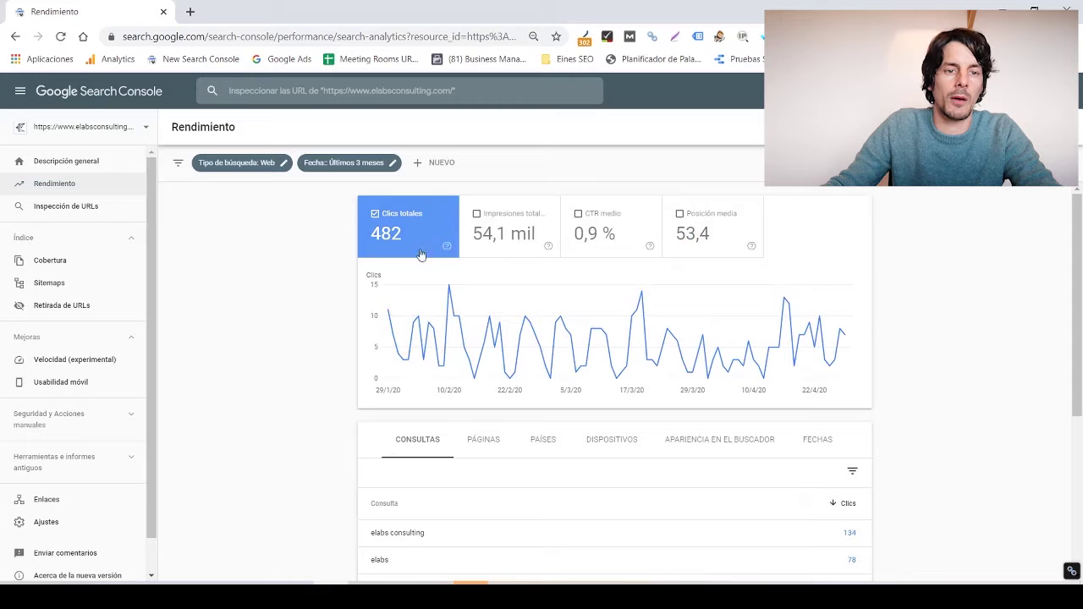
{"action": "left_click", "coordinate": [519, 249]}
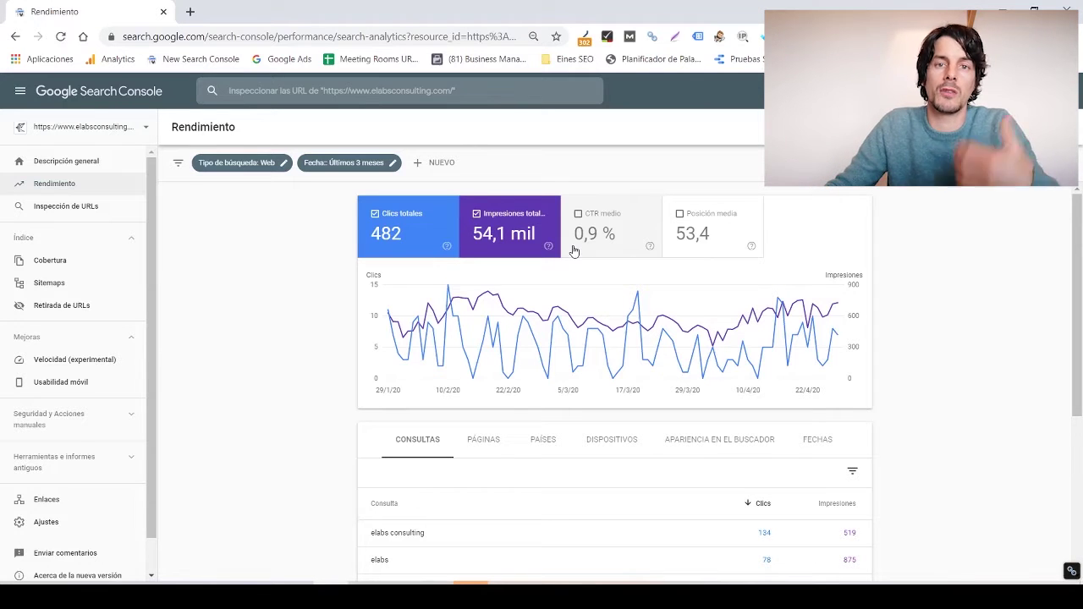
{"action": "left_click", "coordinate": [630, 234]}
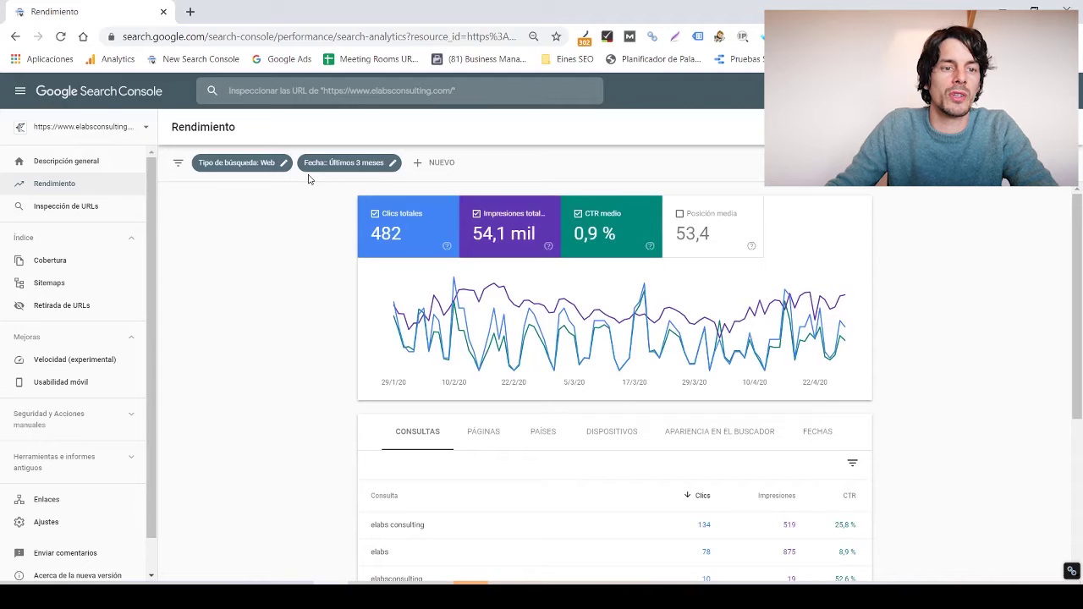
Step: Change the report's date range to compare the last 6 months with the previous period
{"action": "left_click", "coordinate": [379, 167]}
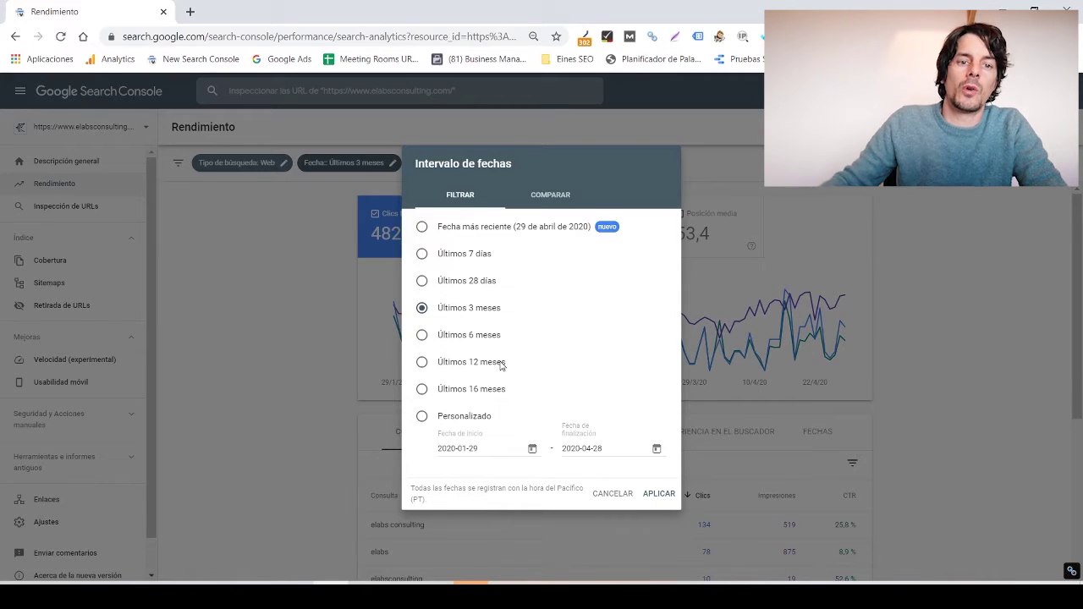
{"action": "left_click", "coordinate": [558, 196]}
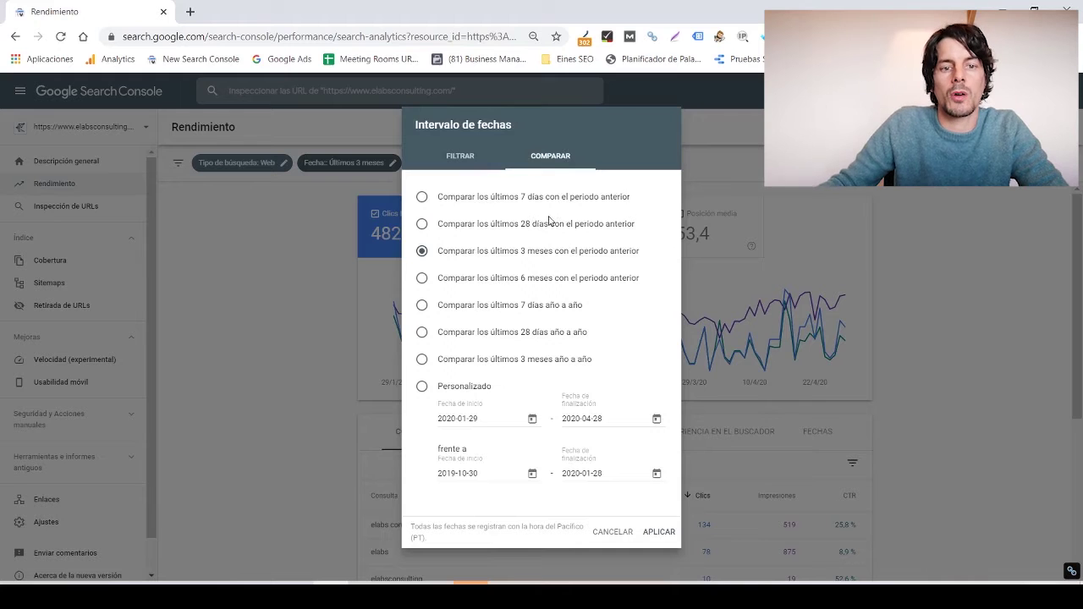
{"action": "left_click", "coordinate": [449, 280]}
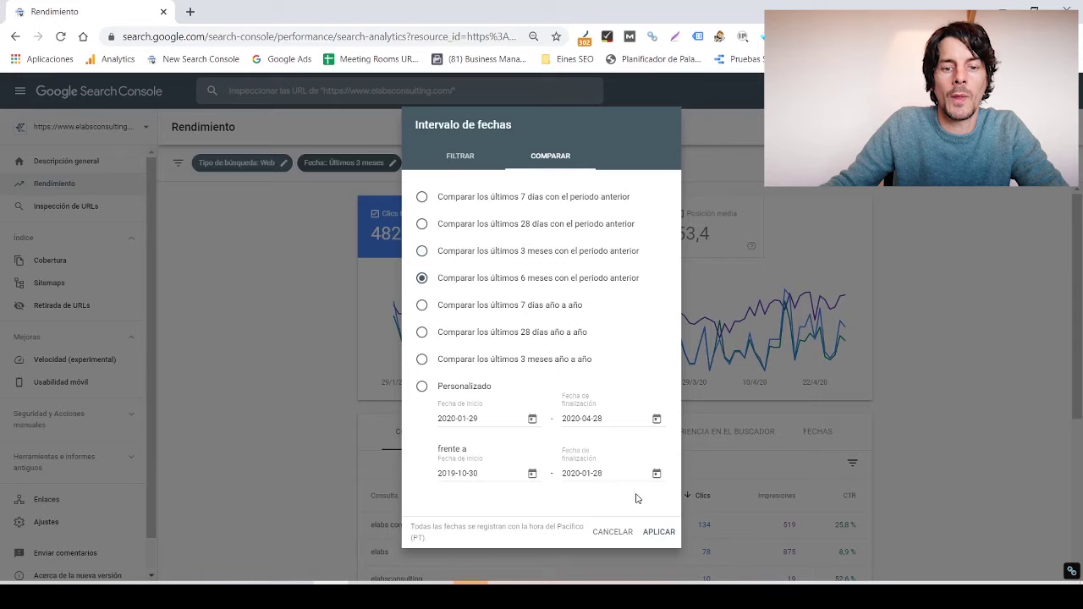
{"action": "left_click", "coordinate": [659, 532]}
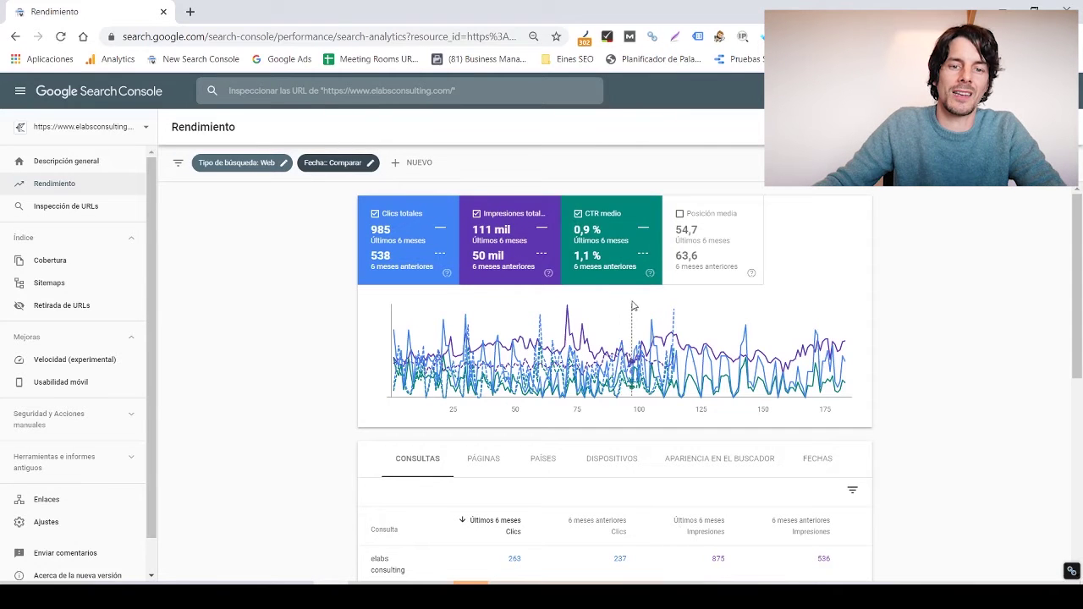
Step: Remove average CTR from the comparison, switch impressions off and on again, and review clicks and impressions by query
{"action": "left_click", "coordinate": [628, 251]}
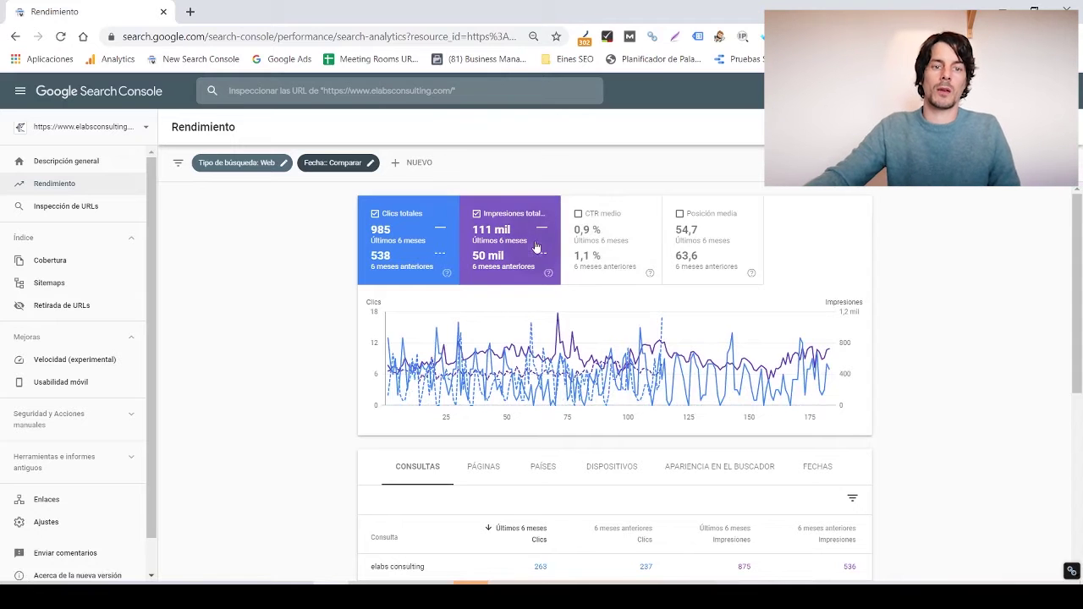
{"action": "left_click", "coordinate": [478, 214]}
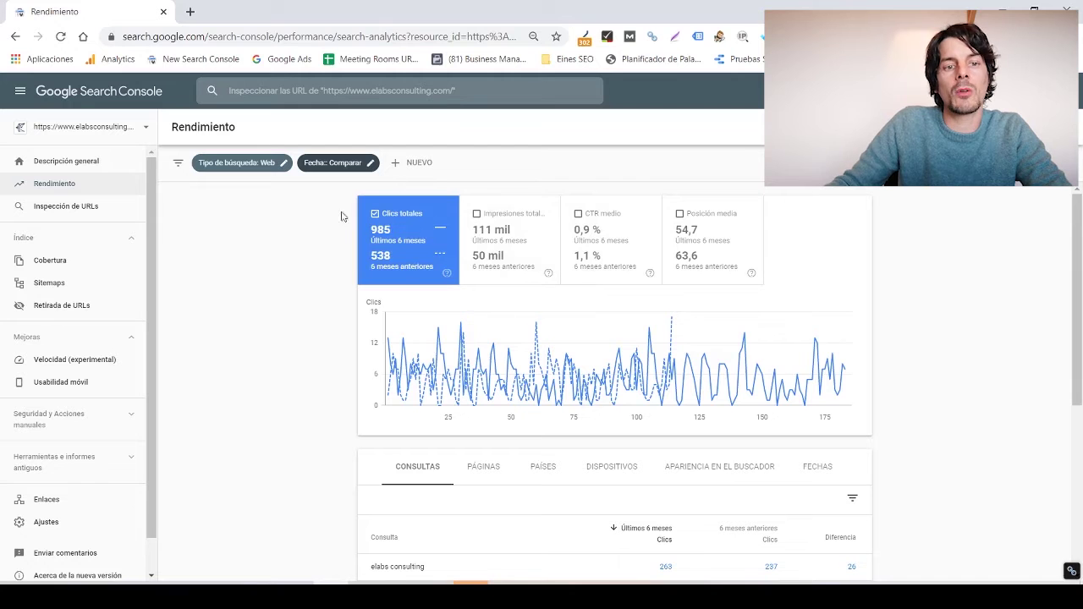
{"action": "left_click", "coordinate": [475, 276]}
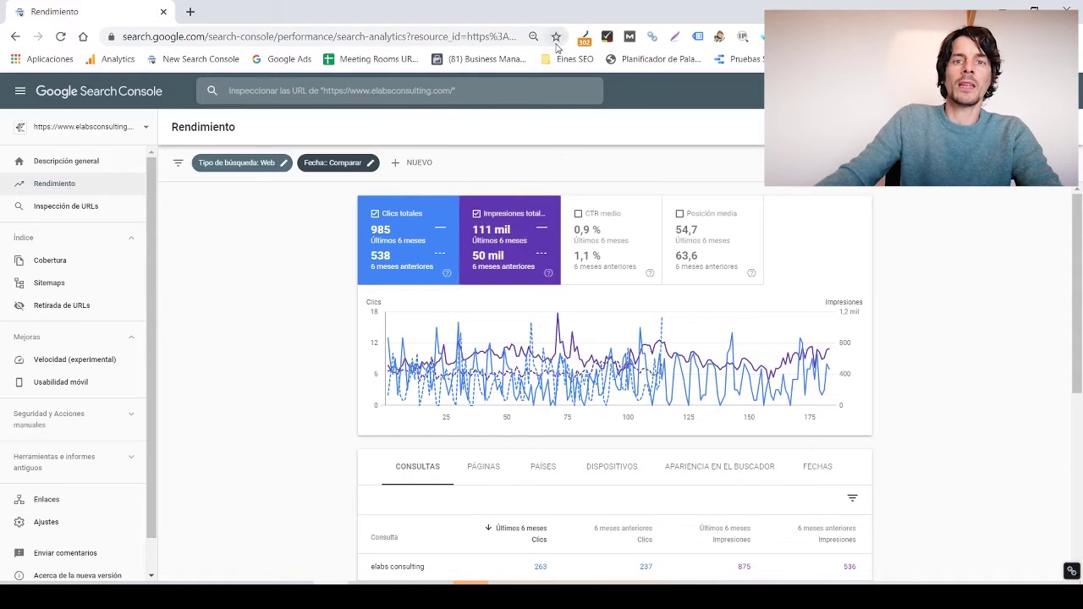
{"action": "scroll", "coordinate": [453, 254], "scroll_direction": "down", "scroll_amount": 2}
{"action": "scroll", "coordinate": [452, 254], "scroll_direction": "down", "scroll_amount": 2}
{"action": "scroll", "coordinate": [453, 254], "scroll_direction": "up", "scroll_amount": 2}
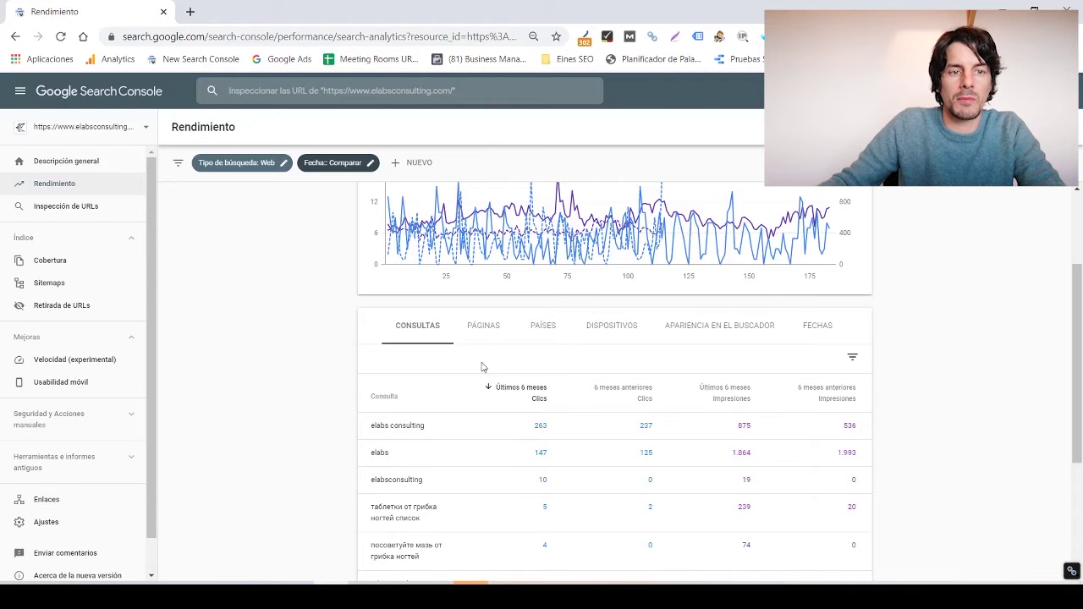
Step: Replace the period comparison with a date filter for the last 3 months
{"action": "left_click", "coordinate": [369, 165]}
{"action": "left_click", "coordinate": [460, 156]}
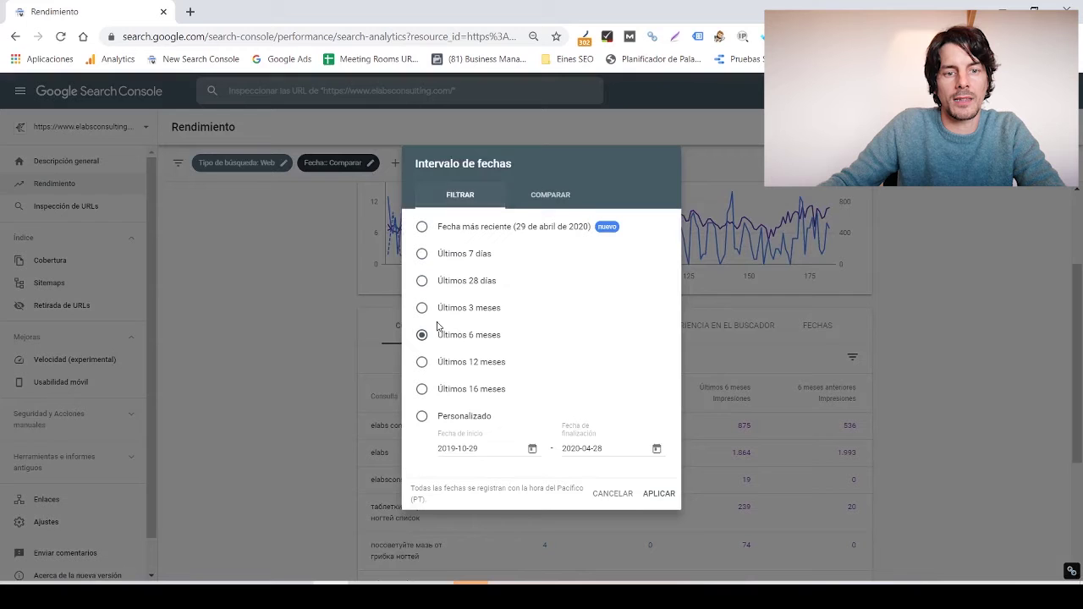
{"action": "left_click", "coordinate": [473, 310]}
{"action": "left_click", "coordinate": [659, 494]}
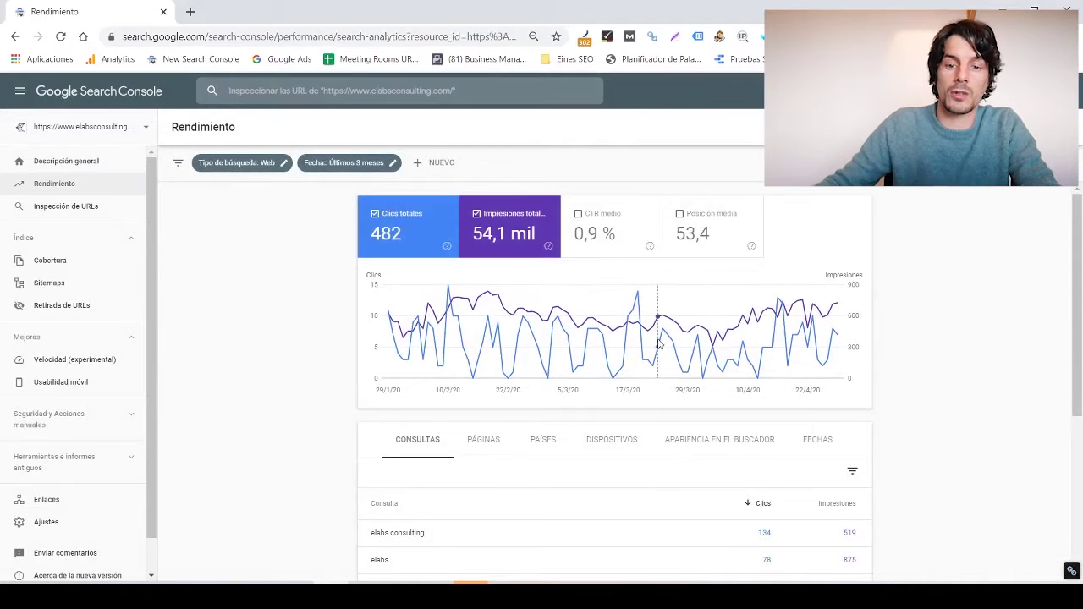
Step: Show average CTR and average position in the 3-month report along with clicks and impressions
{"action": "scroll", "coordinate": [643, 280], "scroll_direction": "down", "scroll_amount": 1}
{"action": "scroll", "coordinate": [635, 258], "scroll_direction": "up", "scroll_amount": 1}
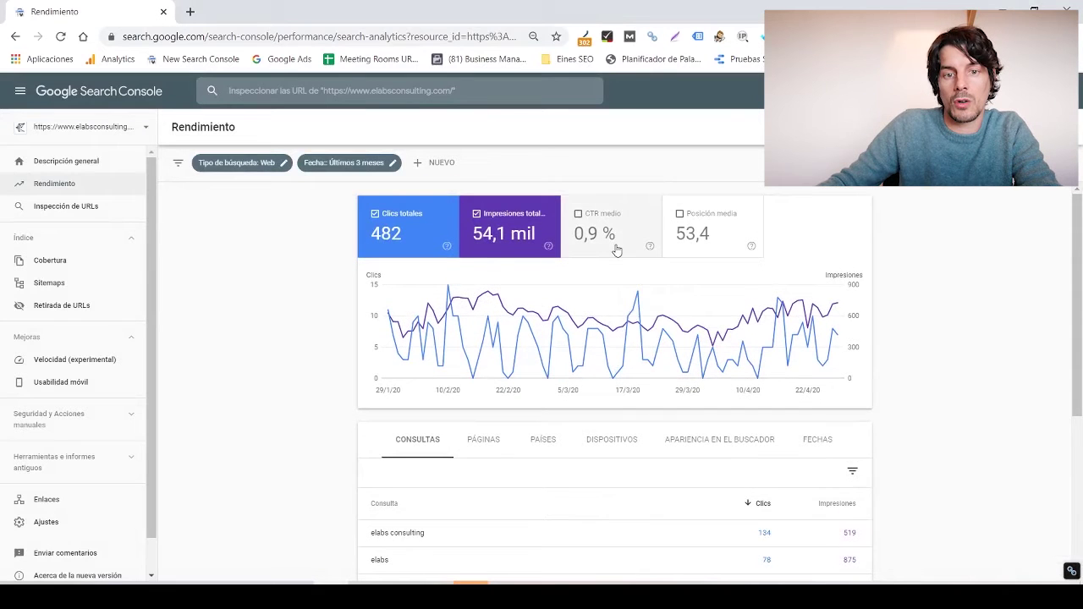
{"action": "left_click", "coordinate": [616, 247]}
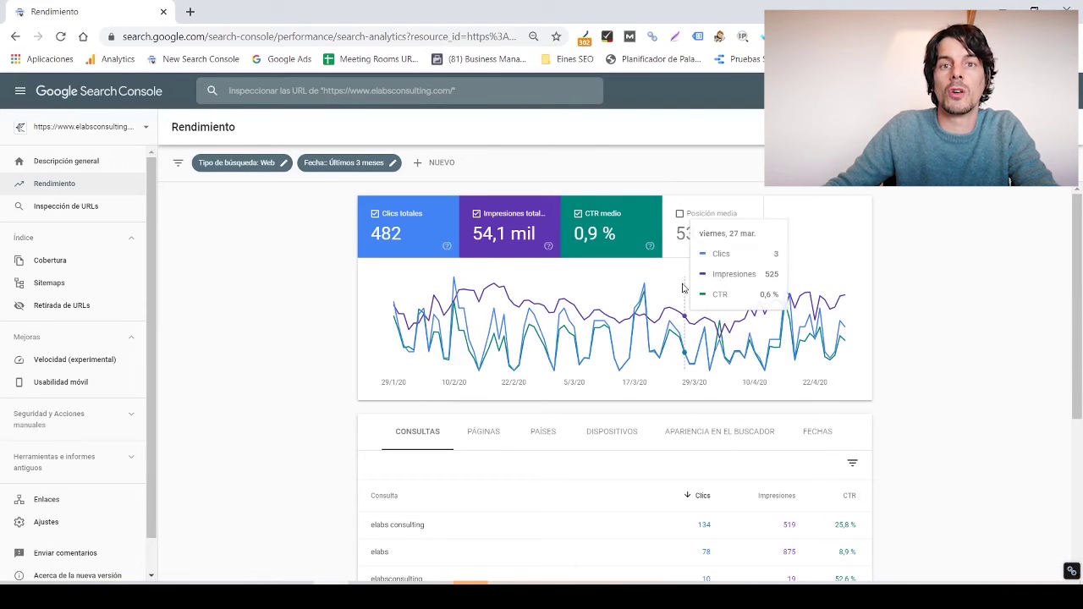
{"action": "left_click", "coordinate": [711, 238]}
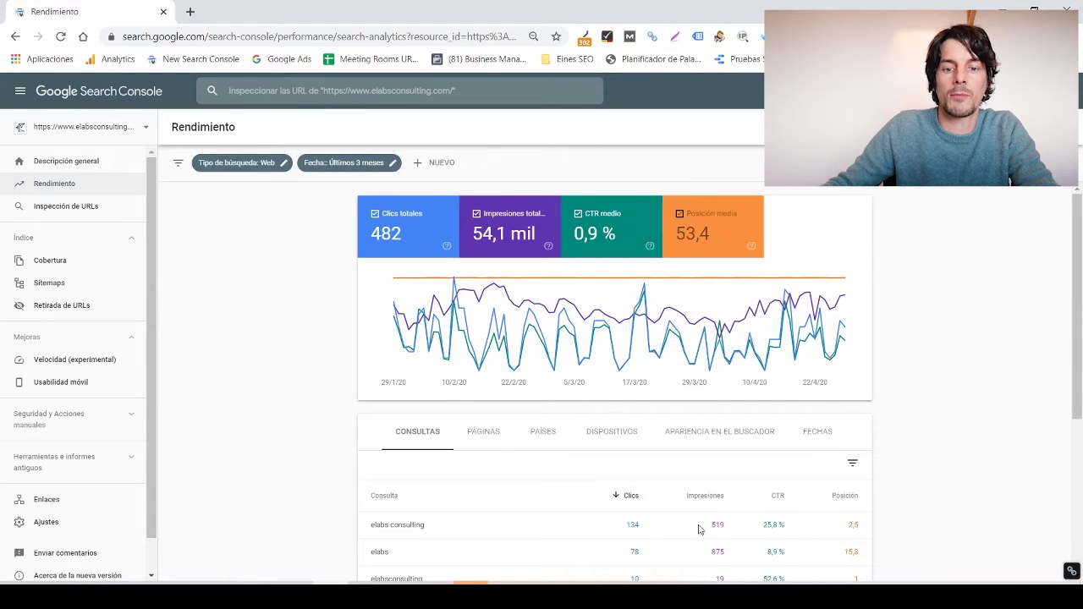
Step: Sort the queries table by impressions in descending order, and re-sort it by CTR in ascending order
{"action": "scroll", "coordinate": [716, 483], "scroll_direction": "down", "scroll_amount": 3}
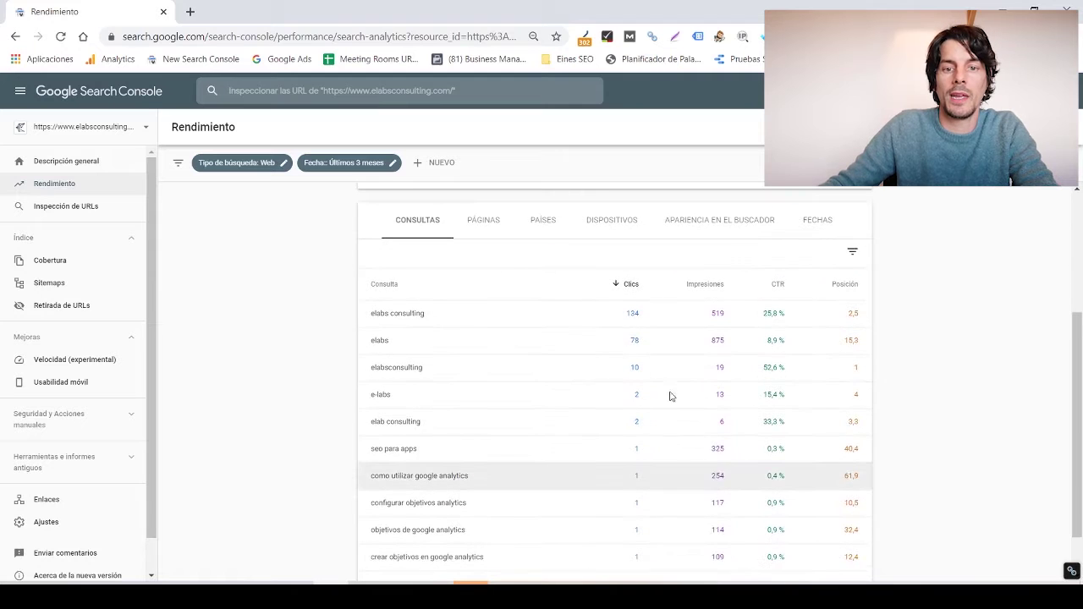
{"action": "left_click", "coordinate": [700, 289]}
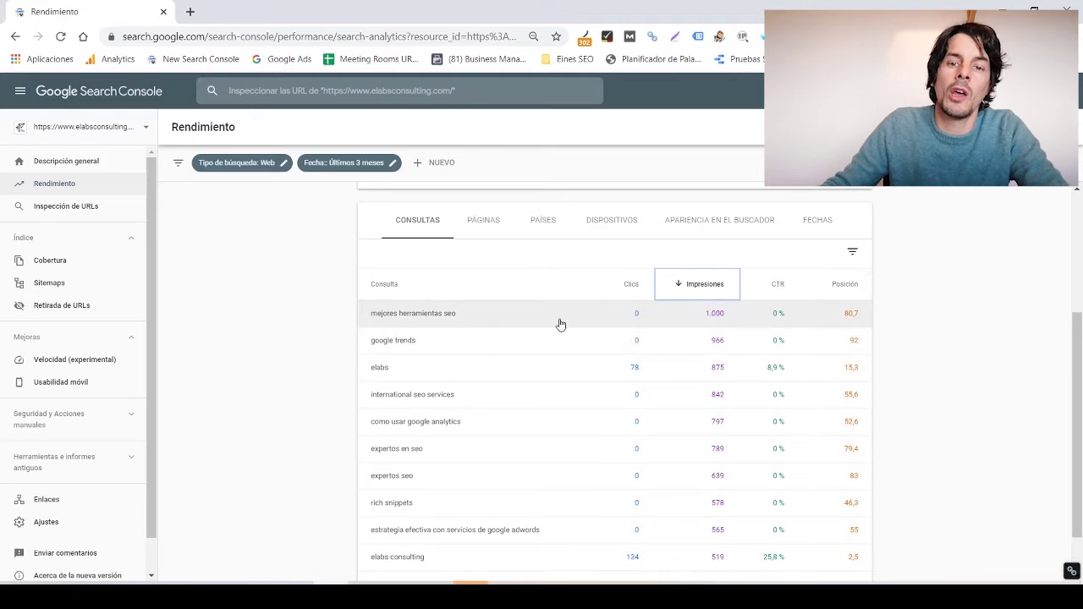
{"action": "left_click", "coordinate": [794, 286]}
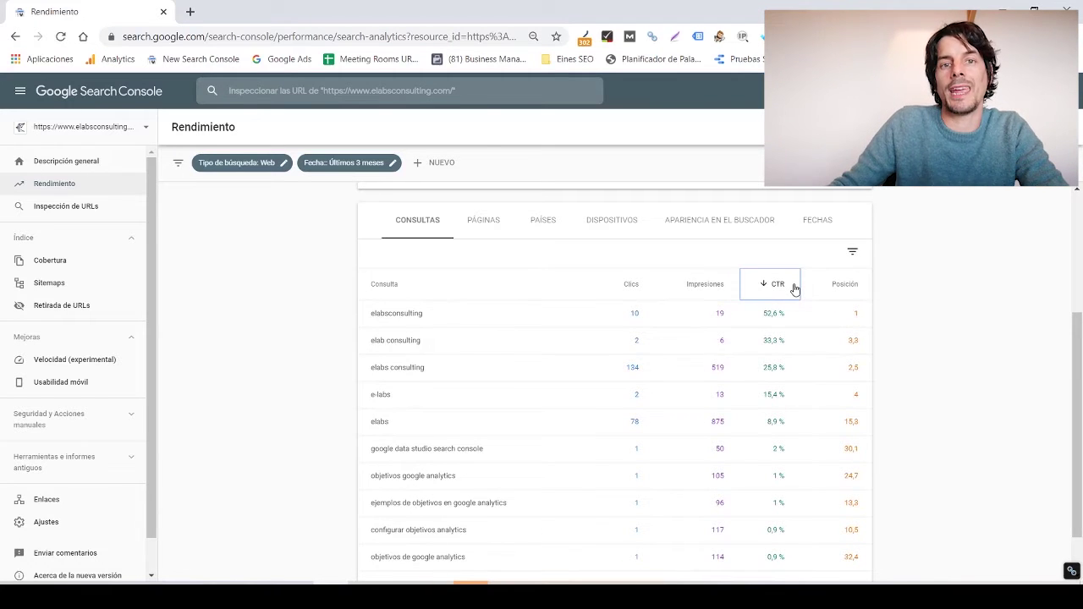
{"action": "left_click", "coordinate": [794, 286]}
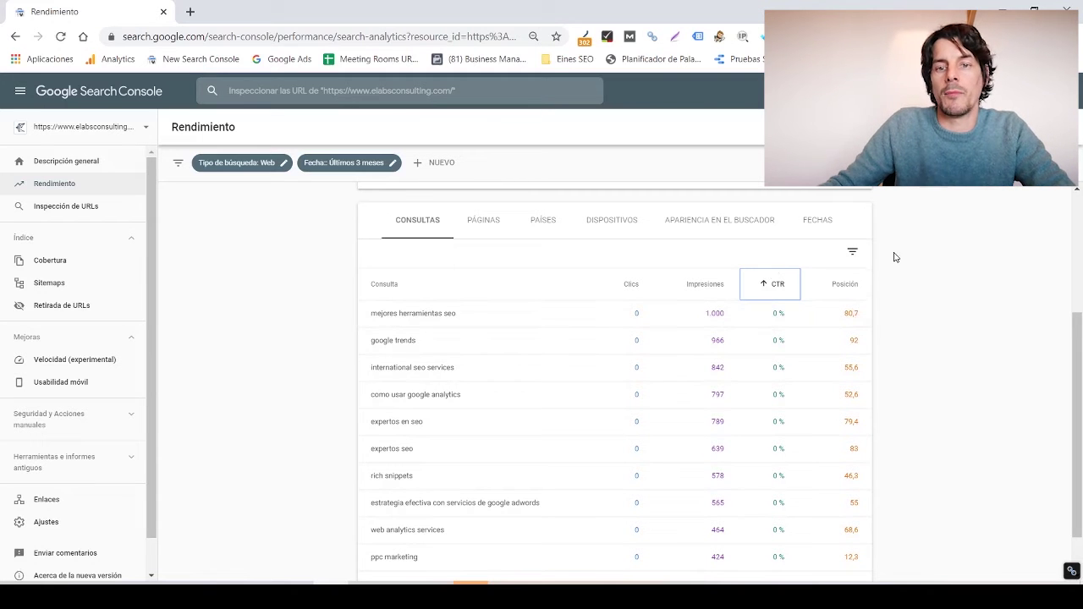
Step: Examine the performance breakdown by pages, by countries and by devices
{"action": "left_click", "coordinate": [498, 222]}
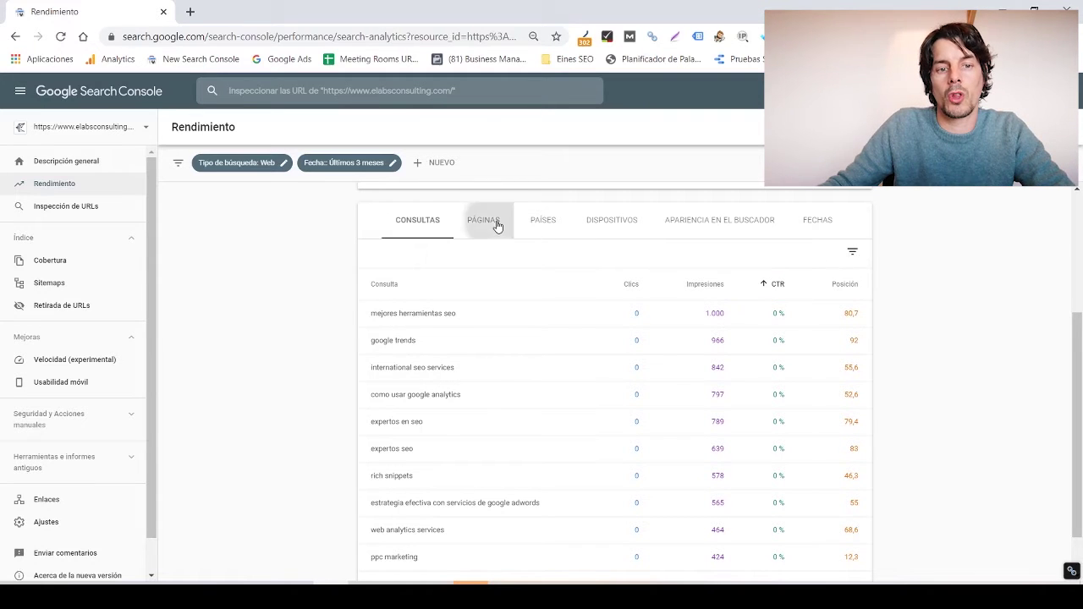
{"action": "scroll", "coordinate": [540, 270], "scroll_direction": "down", "scroll_amount": 2}
{"action": "scroll", "coordinate": [542, 270], "scroll_direction": "up", "scroll_amount": 2}
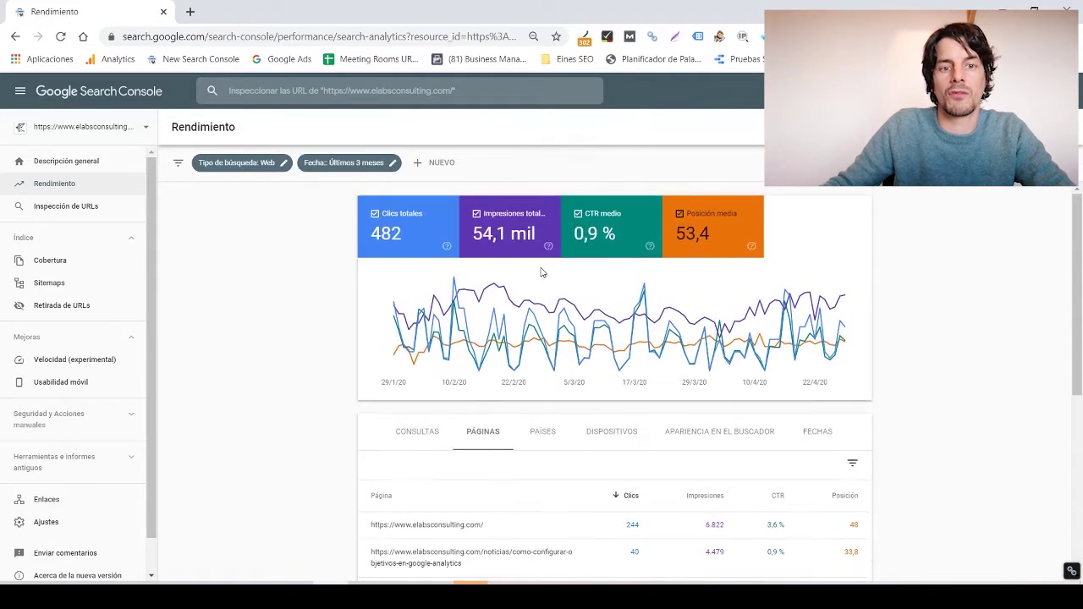
{"action": "left_click", "coordinate": [551, 437]}
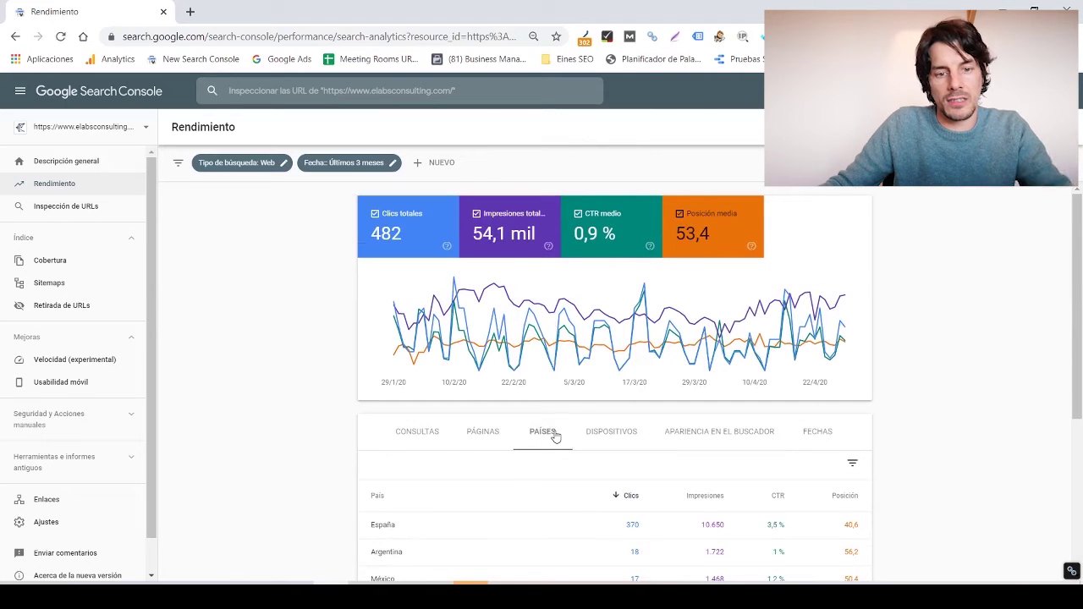
{"action": "left_click", "coordinate": [620, 437]}
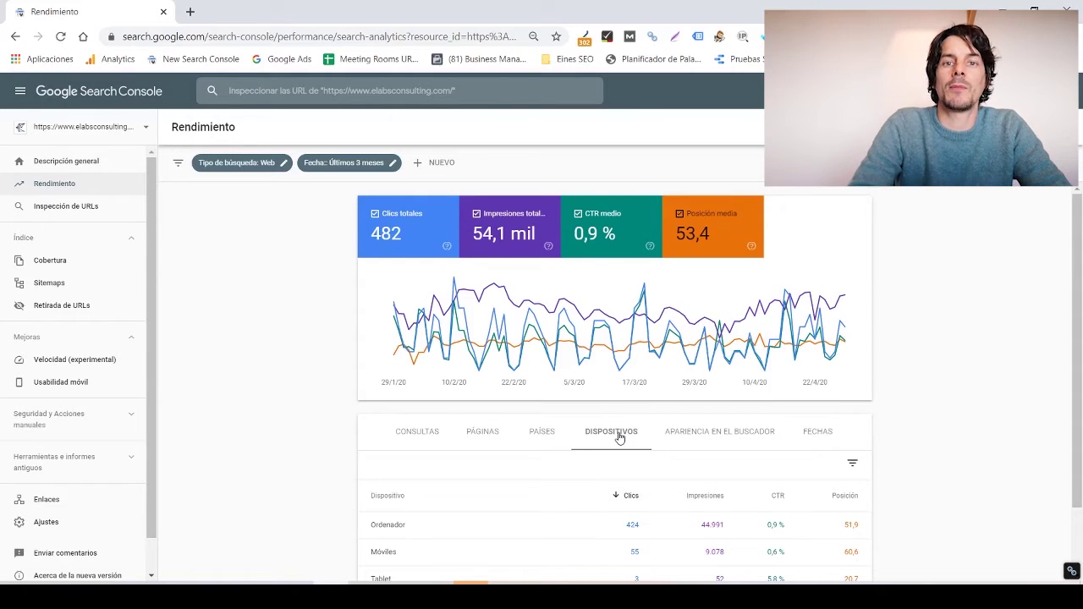
Step: Look at the filter options of the devices table and the report's export options without applying any
{"action": "left_click", "coordinate": [853, 470]}
{"action": "scroll", "coordinate": [853, 461], "scroll_direction": "down", "scroll_amount": 1}
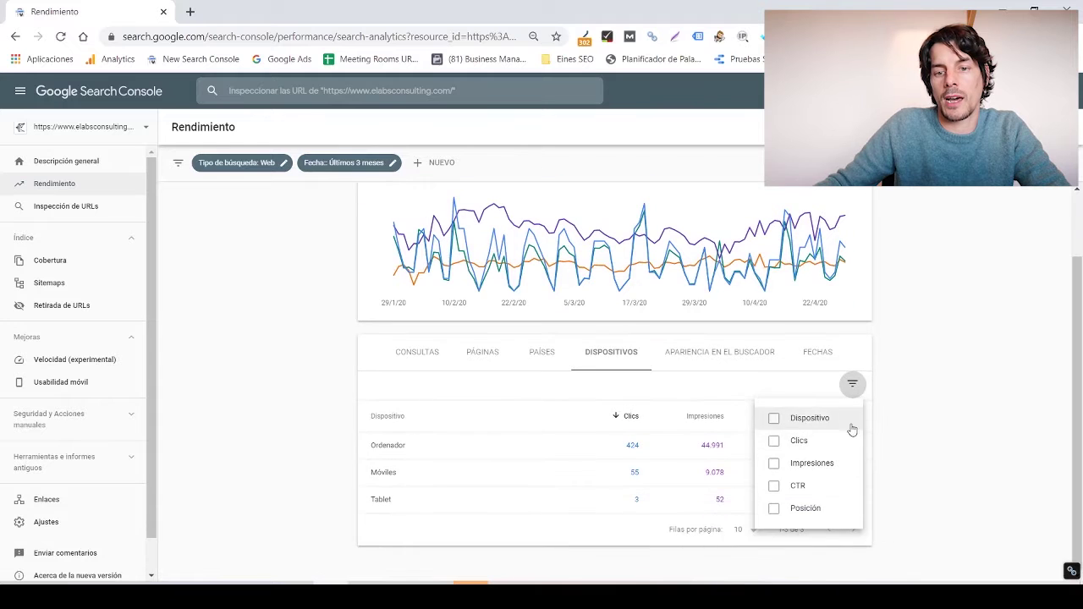
{"action": "left_click", "coordinate": [906, 392]}
{"action": "scroll", "coordinate": [907, 392], "scroll_direction": "up", "scroll_amount": 1}
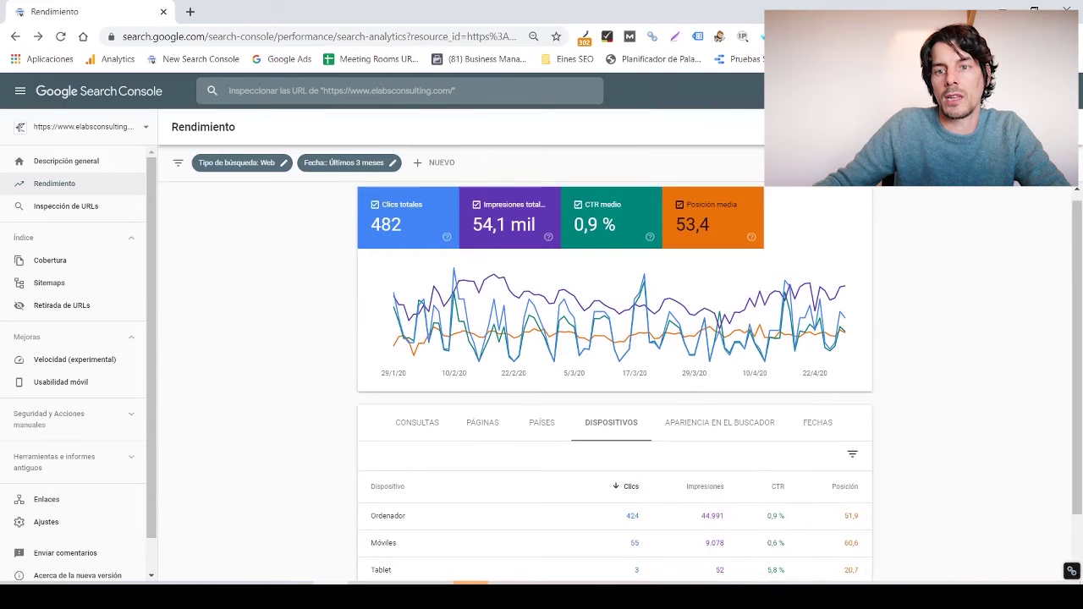
{"action": "left_click", "coordinate": [1040, 127]}
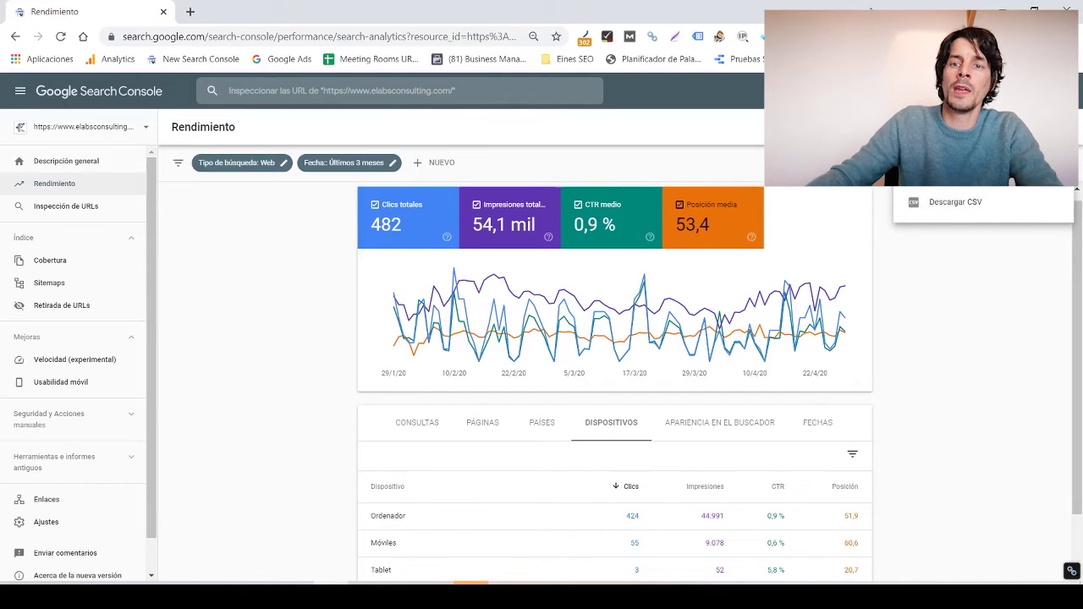
{"action": "left_click", "coordinate": [943, 244]}
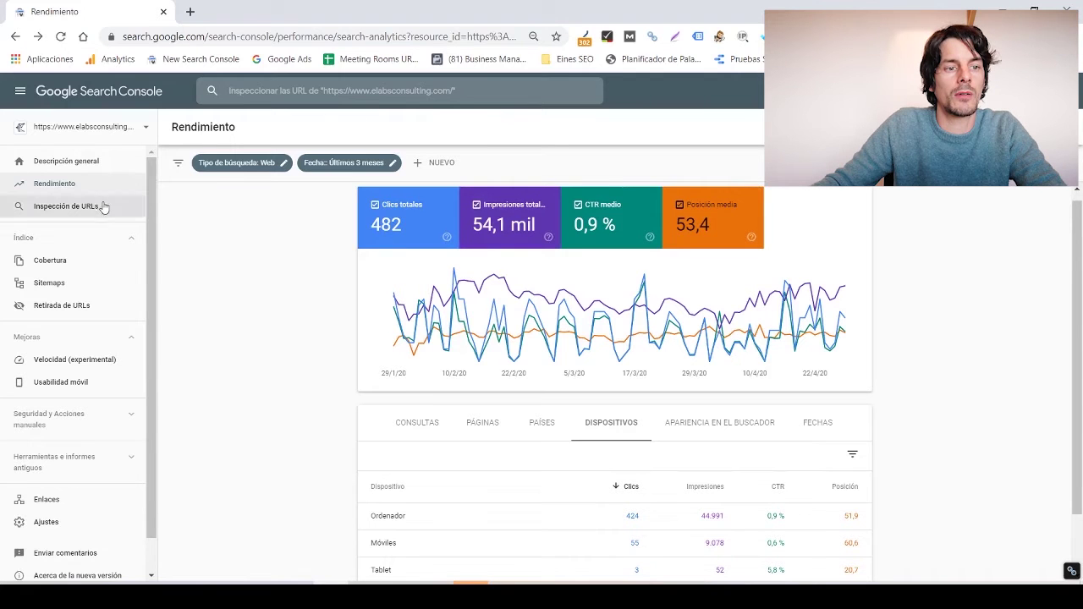
Step: Open the Cobertura report and display only the valid pages, with errors hidden
{"action": "left_click", "coordinate": [95, 264]}
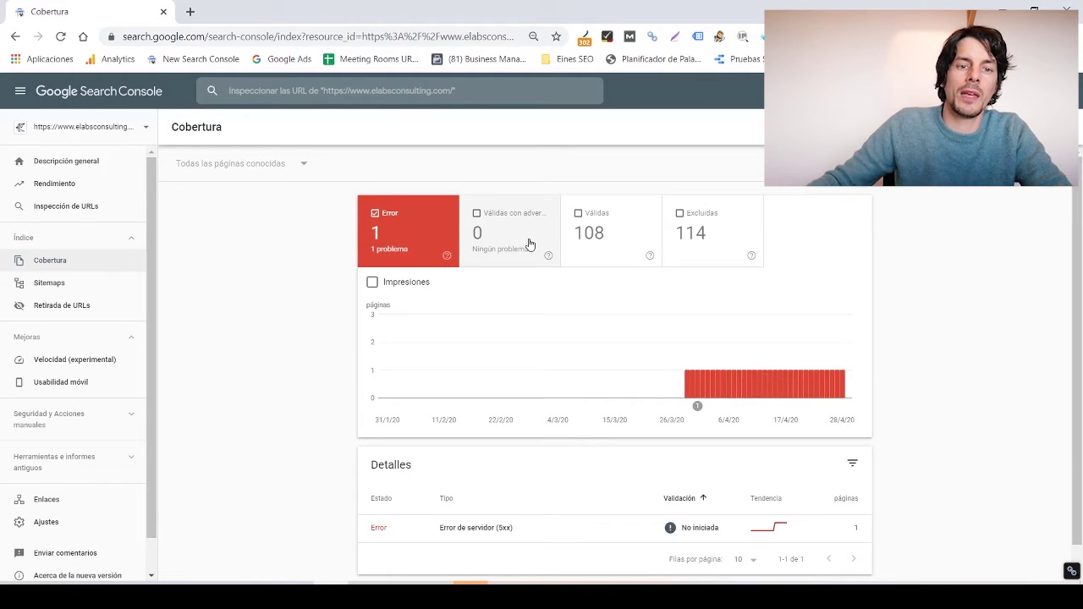
{"action": "left_click", "coordinate": [615, 243]}
{"action": "left_click", "coordinate": [423, 246]}
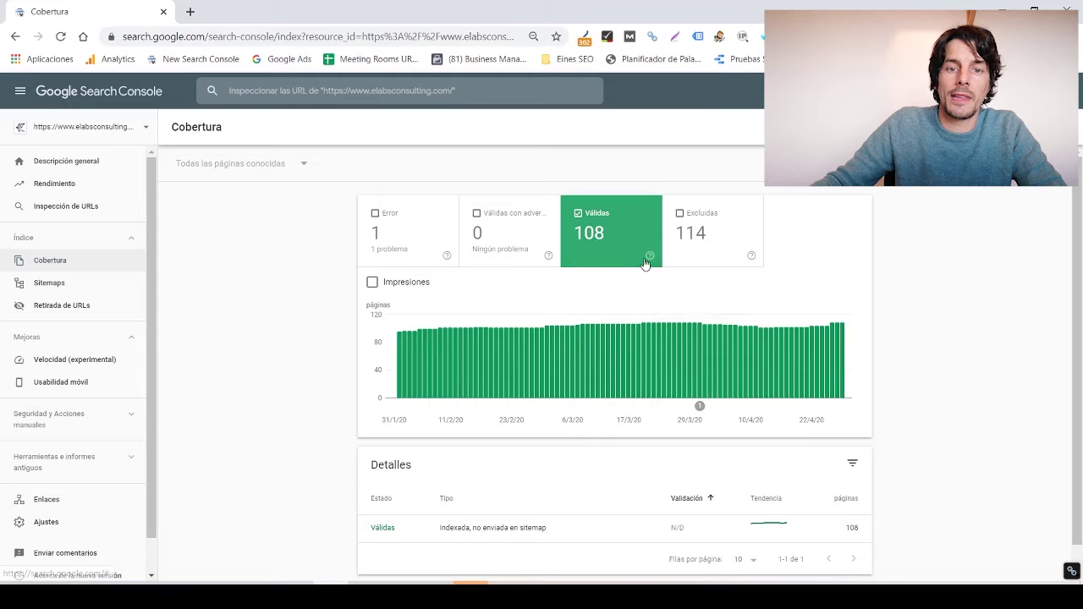
{"action": "mouse_move", "coordinate": [649, 262]}
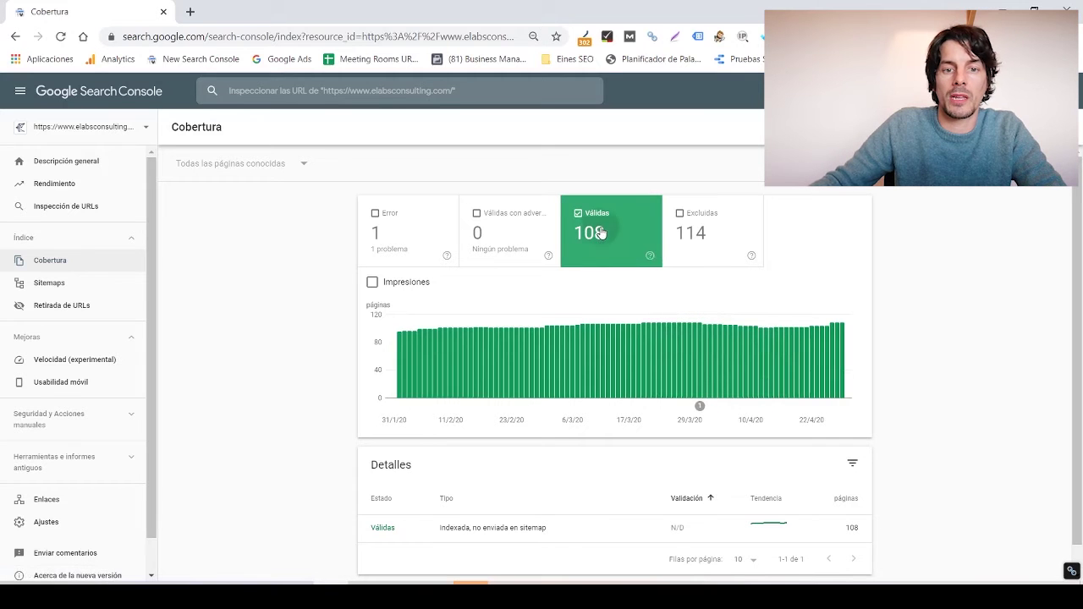
Step: Display only the excluded pages in the coverage report and review the list of exclusion types
{"action": "left_click", "coordinate": [689, 235]}
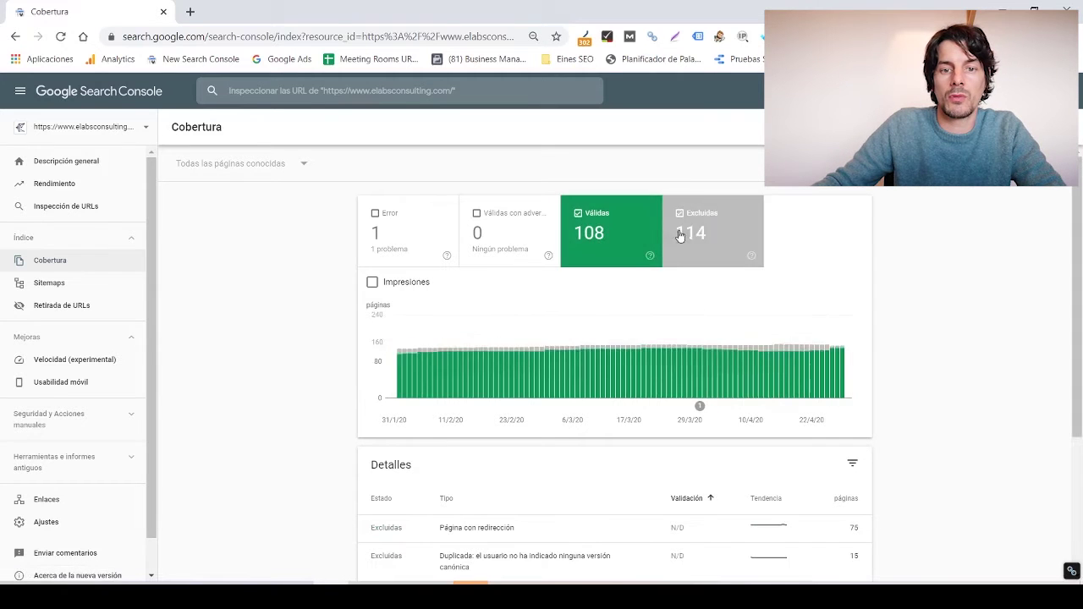
{"action": "left_click", "coordinate": [633, 245]}
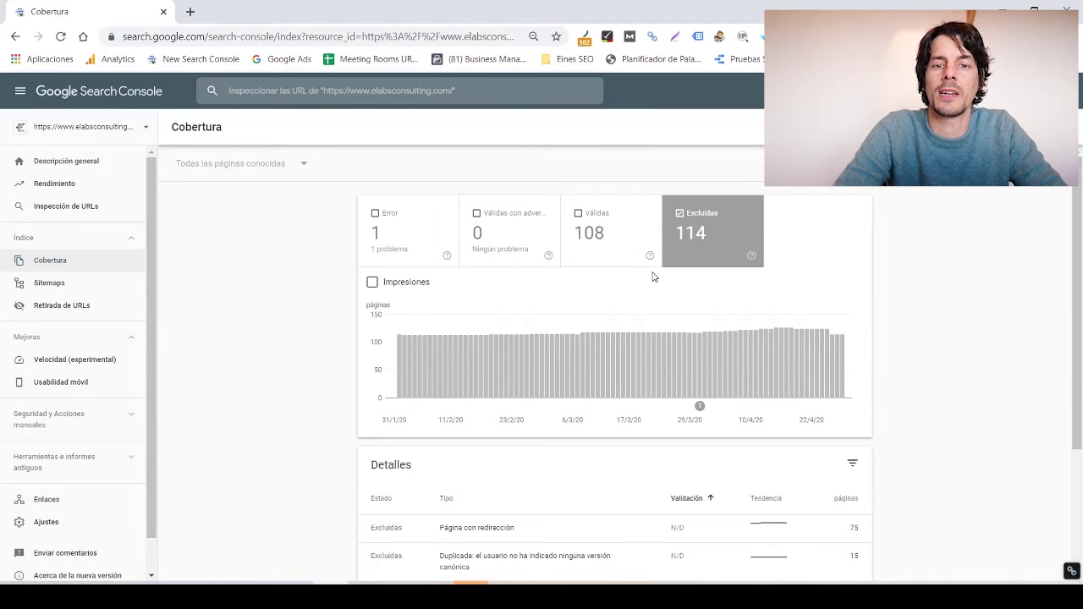
{"action": "scroll", "coordinate": [675, 286], "scroll_direction": "down", "scroll_amount": 2}
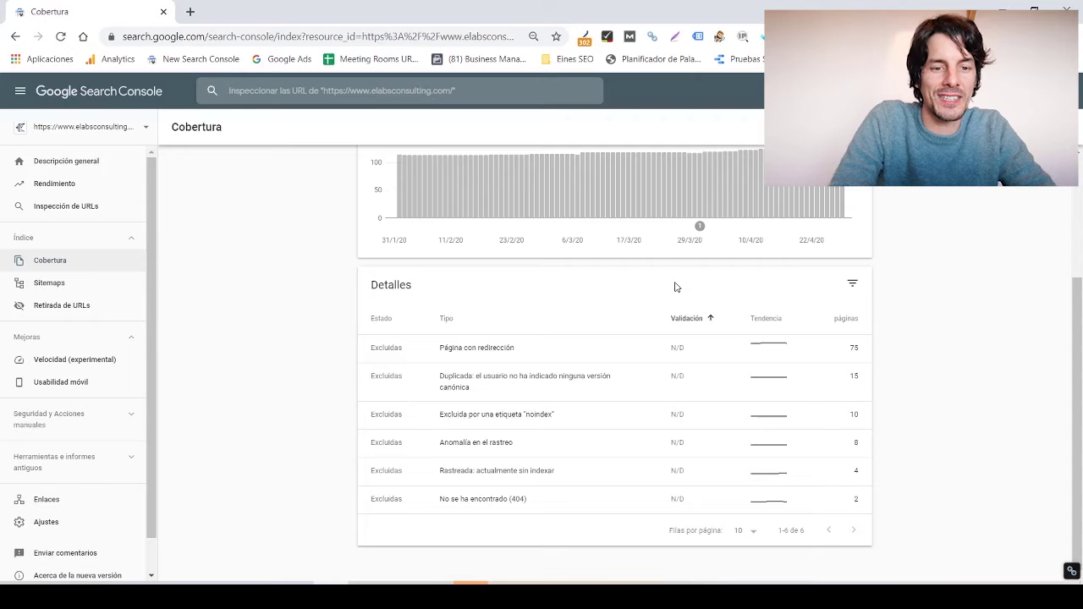
{"action": "scroll", "coordinate": [643, 330], "scroll_direction": "up", "scroll_amount": 1}
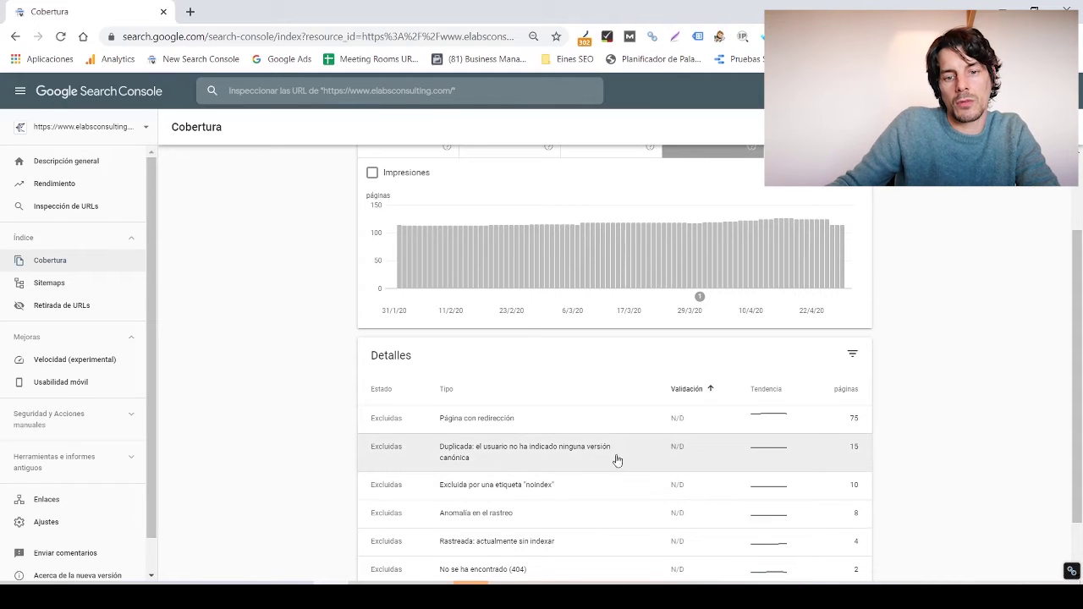
Step: Open the exclusion type "Duplicada: el usuario no ha indicado ninguna versión canónica" and examine its affected-pages chart over time
{"action": "left_click", "coordinate": [649, 464]}
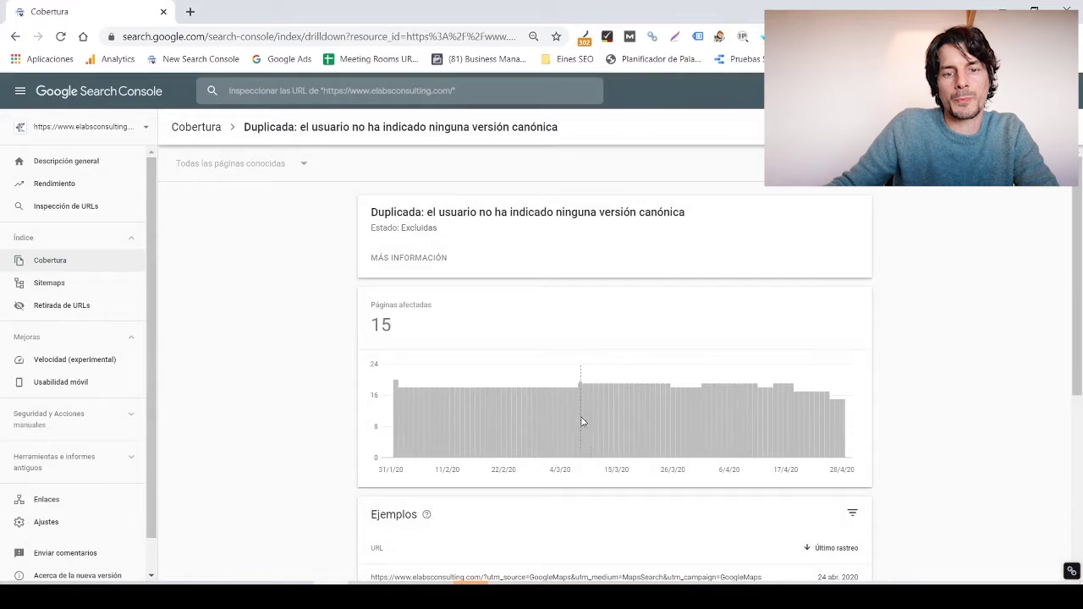
{"action": "scroll", "coordinate": [581, 421], "scroll_direction": "down", "scroll_amount": 1}
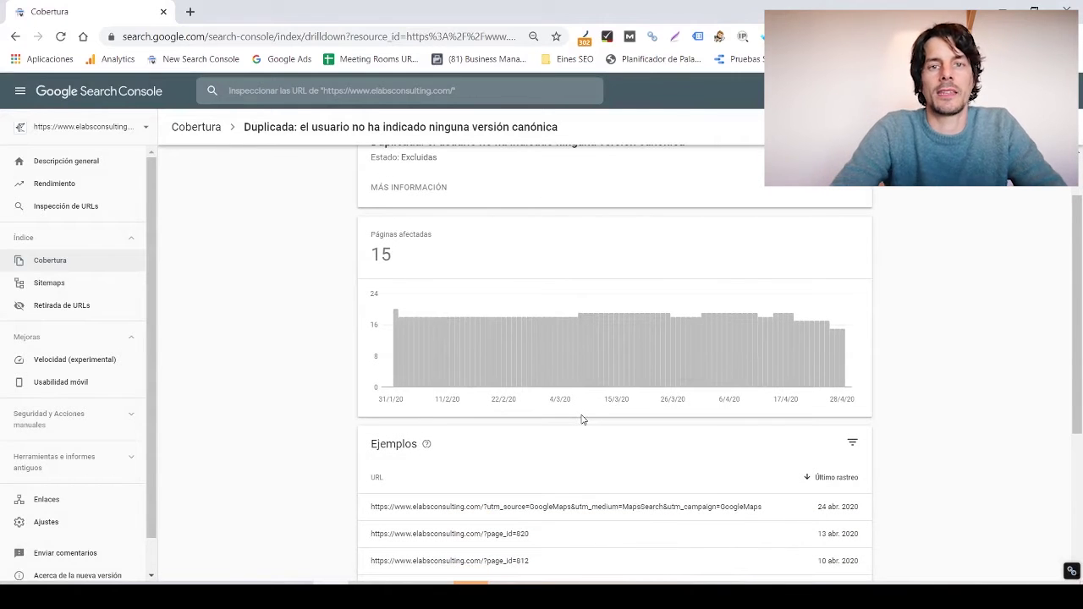
{"action": "scroll", "coordinate": [616, 415], "scroll_direction": "up", "scroll_amount": 1}
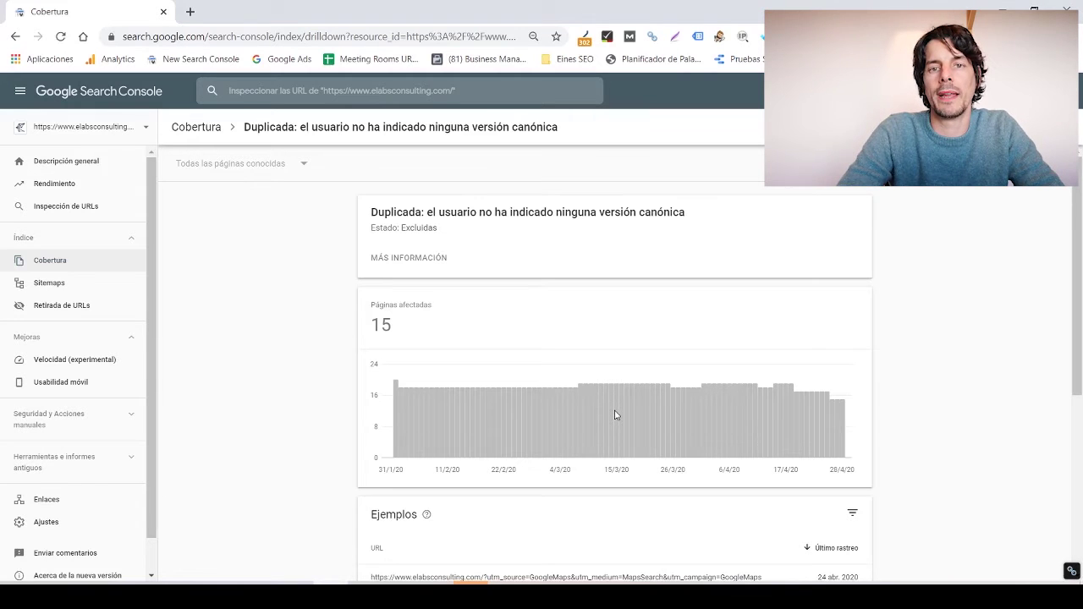
{"action": "scroll", "coordinate": [630, 410], "scroll_direction": "down", "scroll_amount": 3}
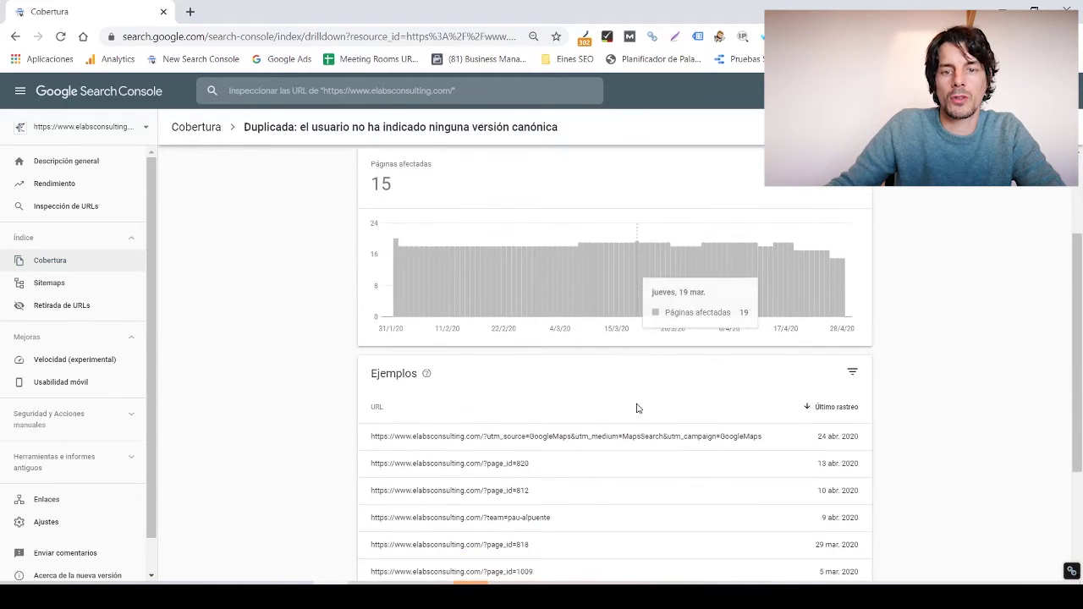
{"action": "scroll", "coordinate": [648, 395], "scroll_direction": "up", "scroll_amount": 2}
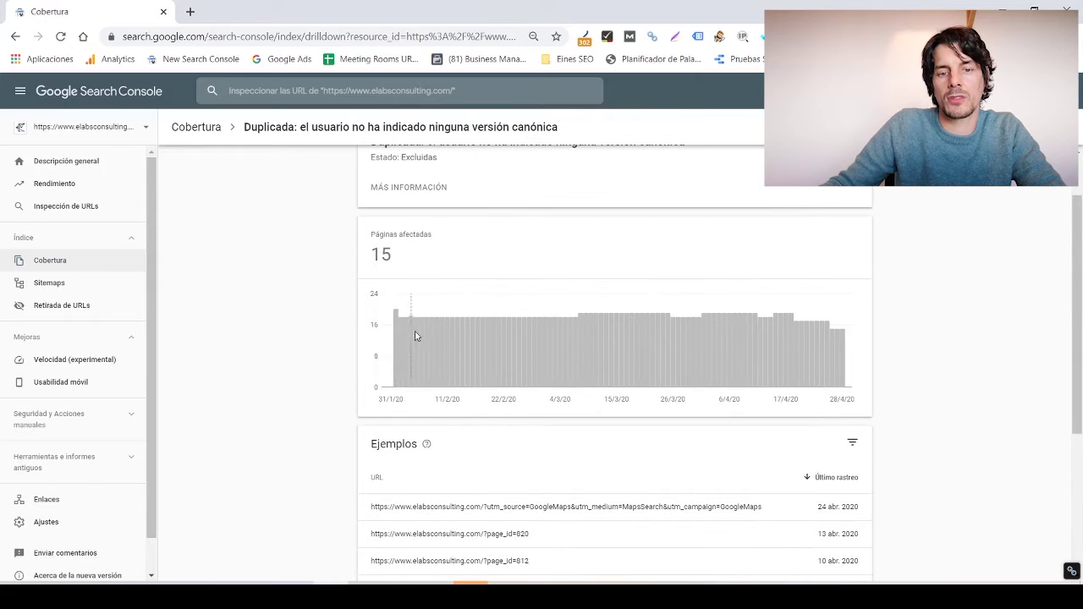
{"action": "mouse_move", "coordinate": [658, 335]}
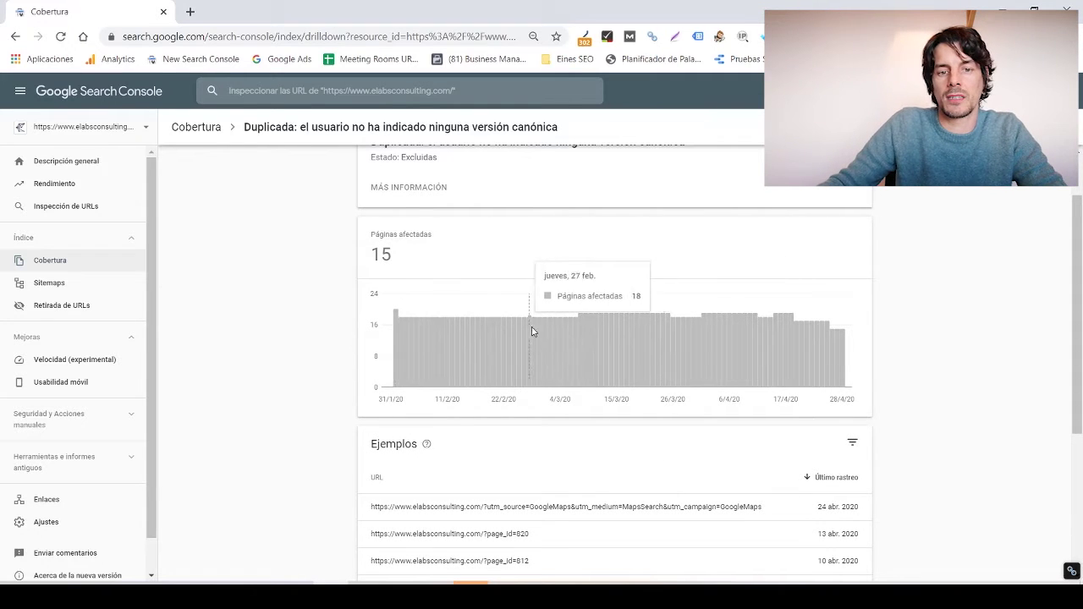
{"action": "scroll", "coordinate": [536, 334], "scroll_direction": "up", "scroll_amount": 1}
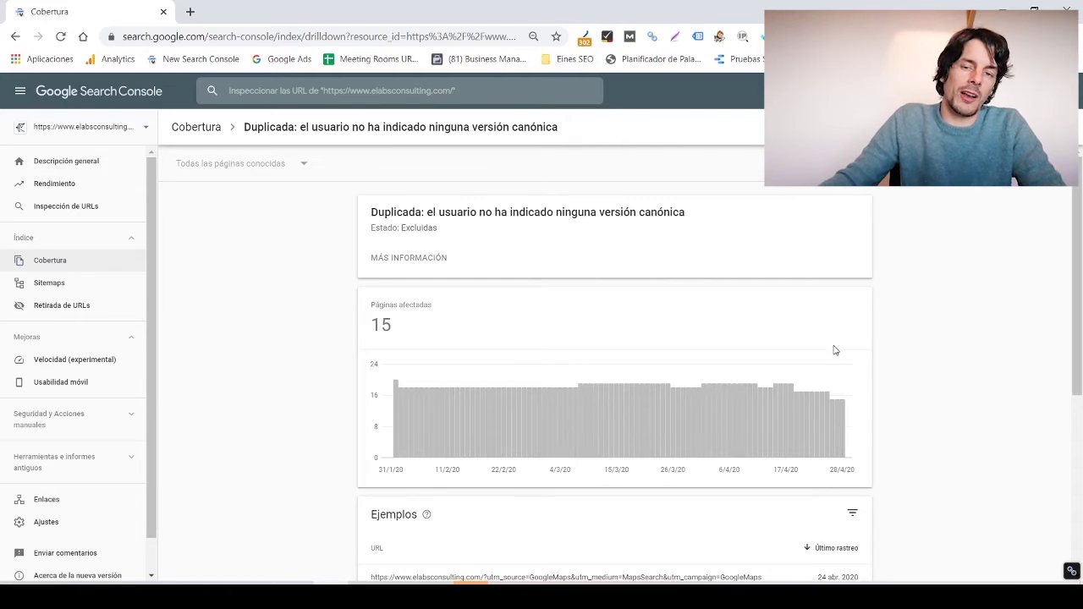
{"action": "mouse_move", "coordinate": [810, 371]}
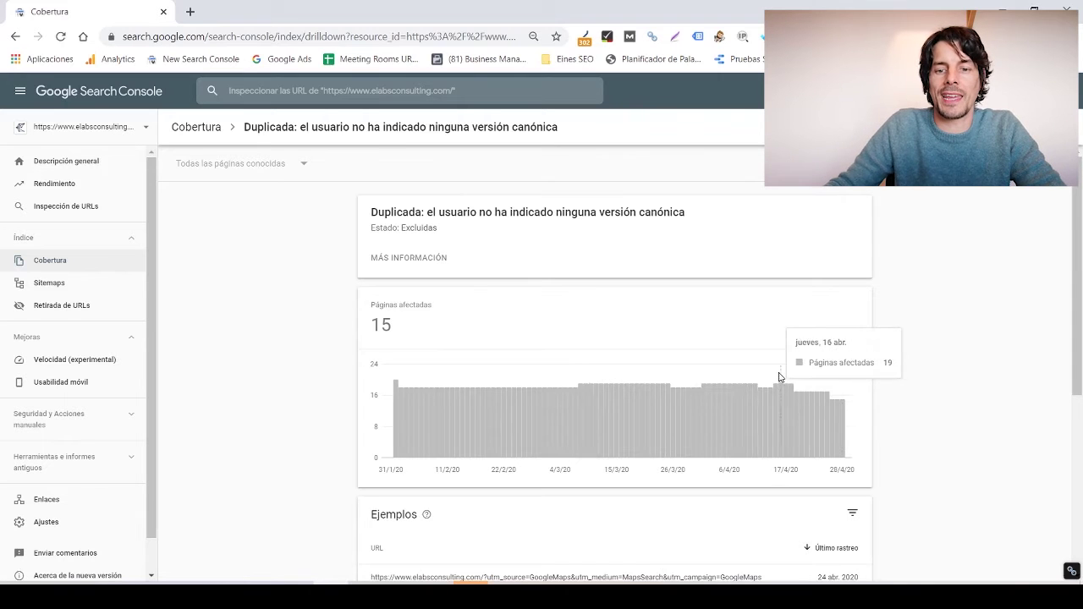
Step: Review the example URLs affected by the missing-canonical duplicate issue
{"action": "scroll", "coordinate": [783, 374], "scroll_direction": "down", "scroll_amount": 3}
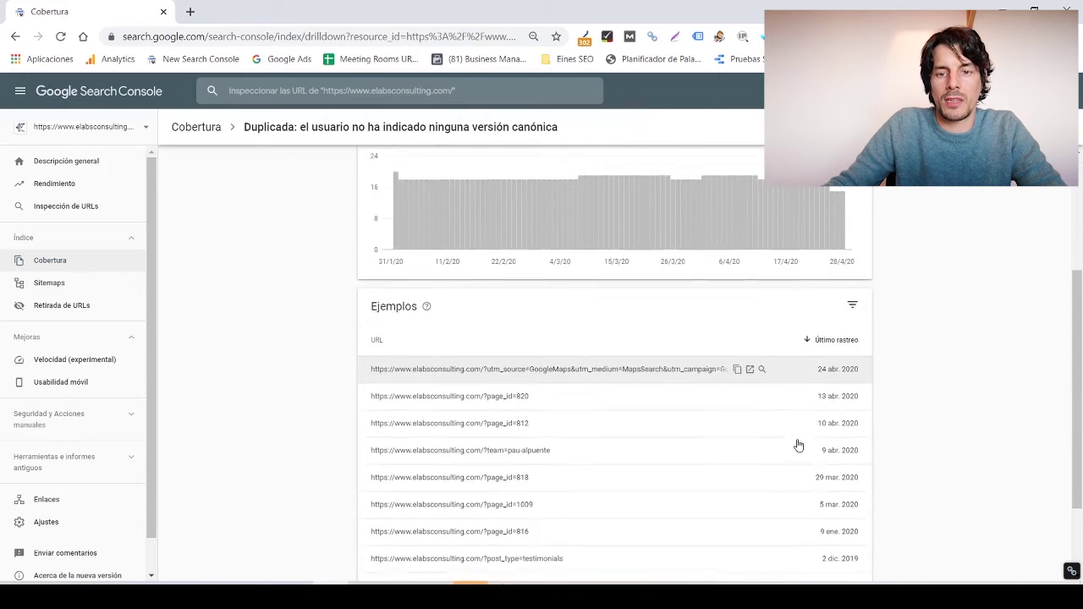
{"action": "scroll", "coordinate": [798, 442], "scroll_direction": "up", "scroll_amount": 3}
{"action": "scroll", "coordinate": [714, 391], "scroll_direction": "down", "scroll_amount": 3}
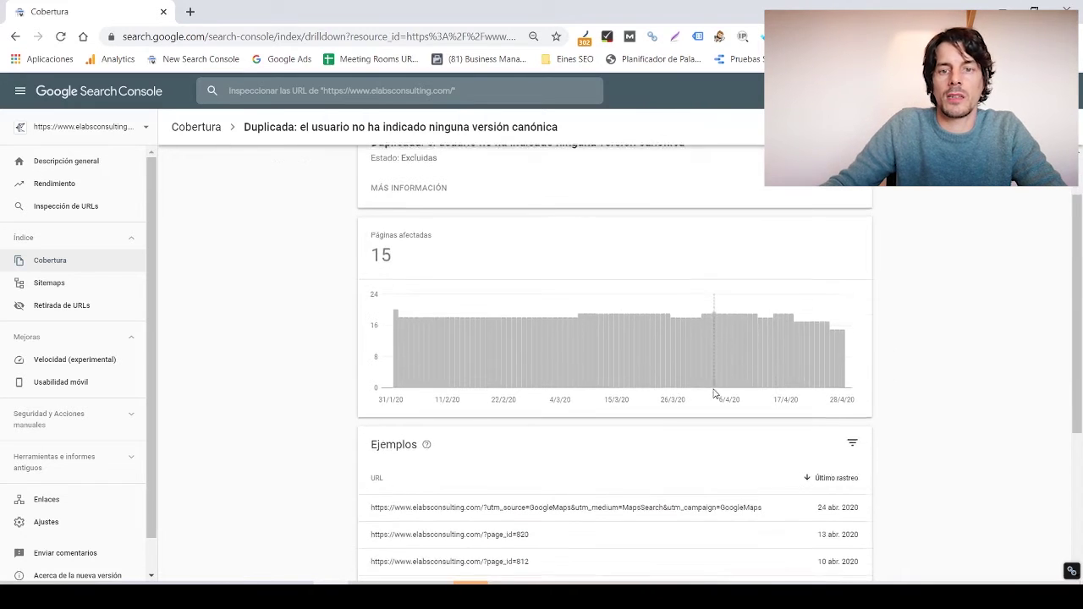
{"action": "scroll", "coordinate": [709, 391], "scroll_direction": "up", "scroll_amount": 1}
{"action": "scroll", "coordinate": [695, 479], "scroll_direction": "down", "scroll_amount": 2}
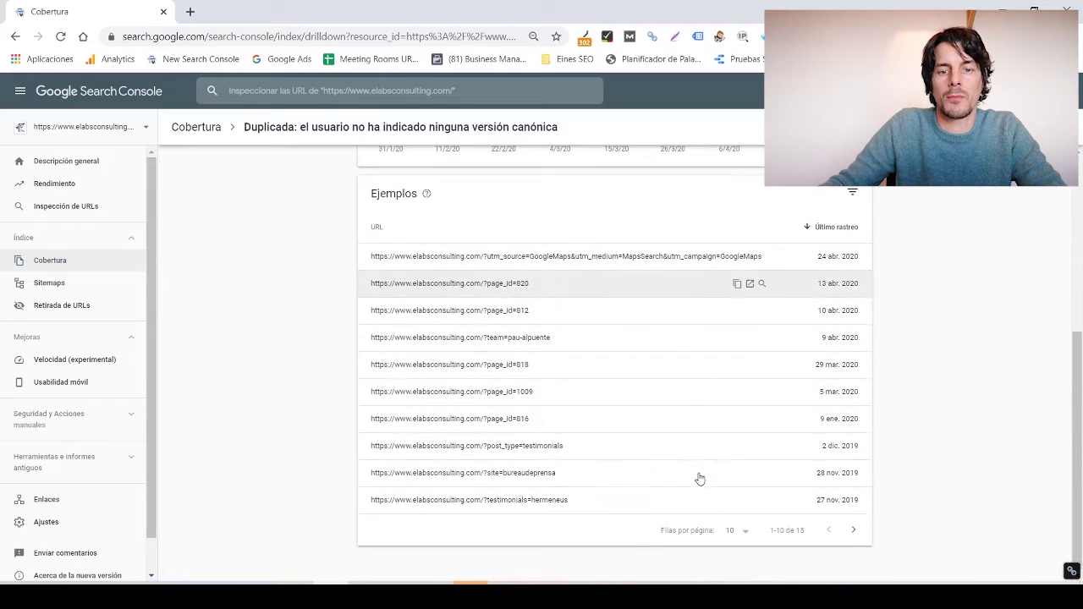
{"action": "scroll", "coordinate": [719, 476], "scroll_direction": "up", "scroll_amount": 3}
{"action": "scroll", "coordinate": [722, 479], "scroll_direction": "down", "scroll_amount": 2}
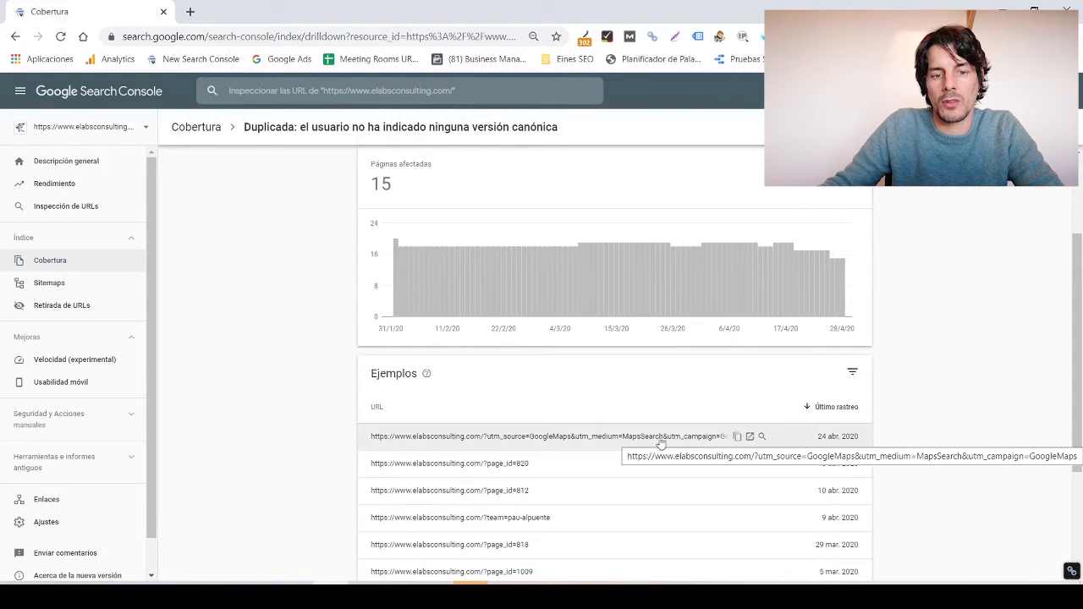
Step: Inspect the example URL carrying the GoogleMaps UTM parameters and read its detection, crawl and indexing details
{"action": "left_click", "coordinate": [634, 439]}
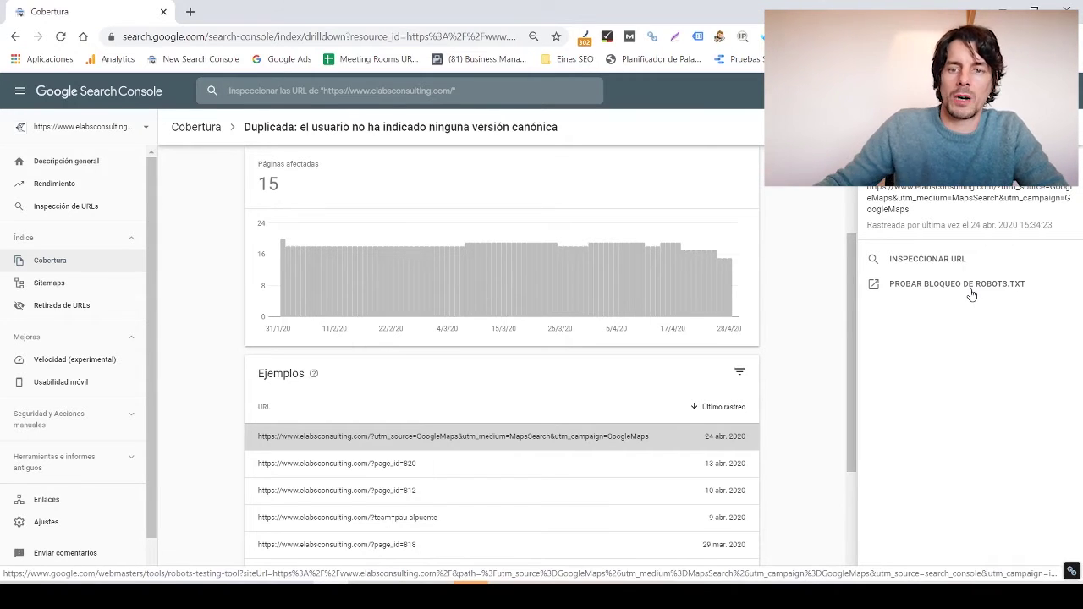
{"action": "left_click", "coordinate": [928, 259]}
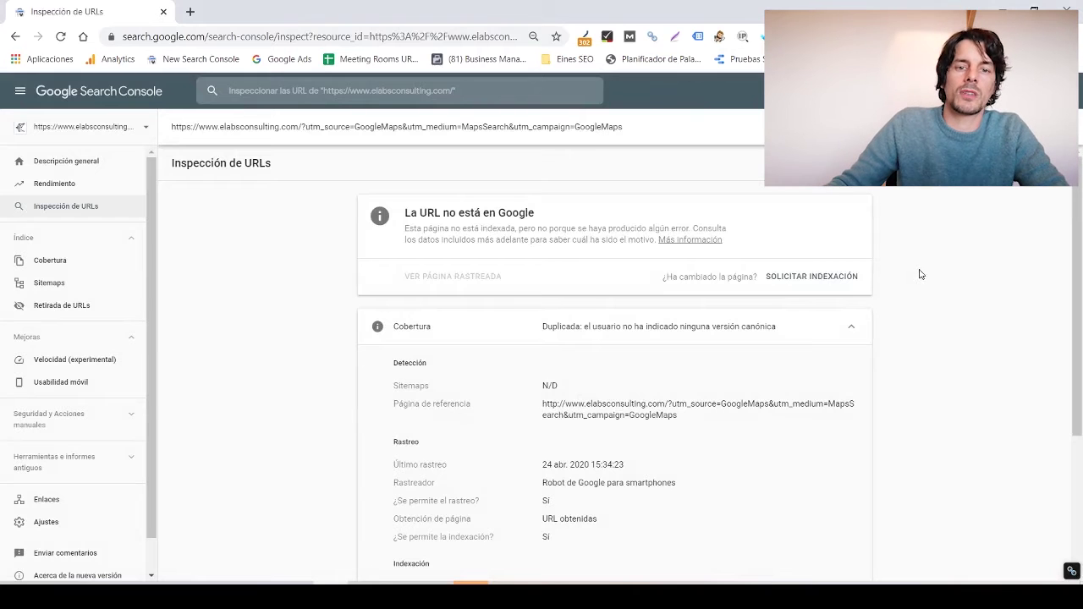
{"action": "scroll", "coordinate": [792, 391], "scroll_direction": "down", "scroll_amount": 1}
{"action": "scroll", "coordinate": [796, 393], "scroll_direction": "up", "scroll_amount": 1}
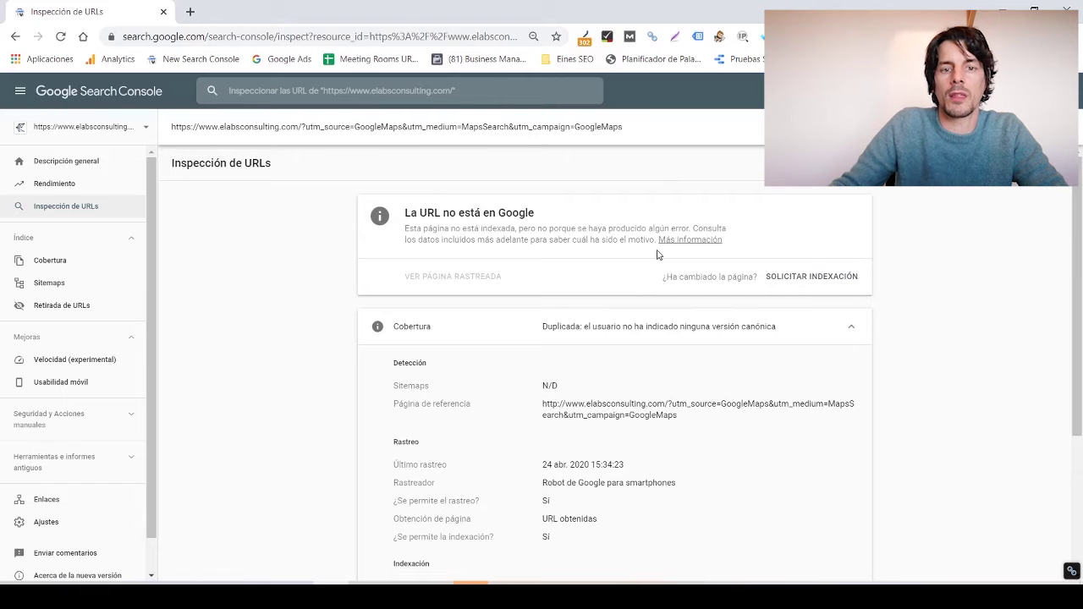
{"action": "scroll", "coordinate": [663, 256], "scroll_direction": "down", "scroll_amount": 1}
{"action": "scroll", "coordinate": [593, 214], "scroll_direction": "down", "scroll_amount": 2}
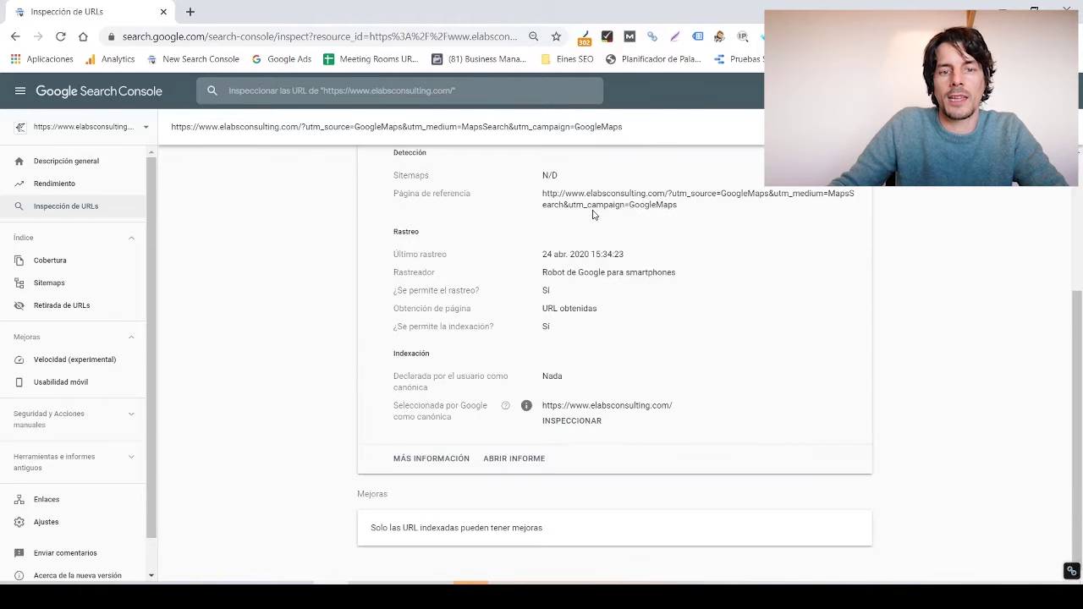
{"action": "scroll", "coordinate": [592, 213], "scroll_direction": "up", "scroll_amount": 1}
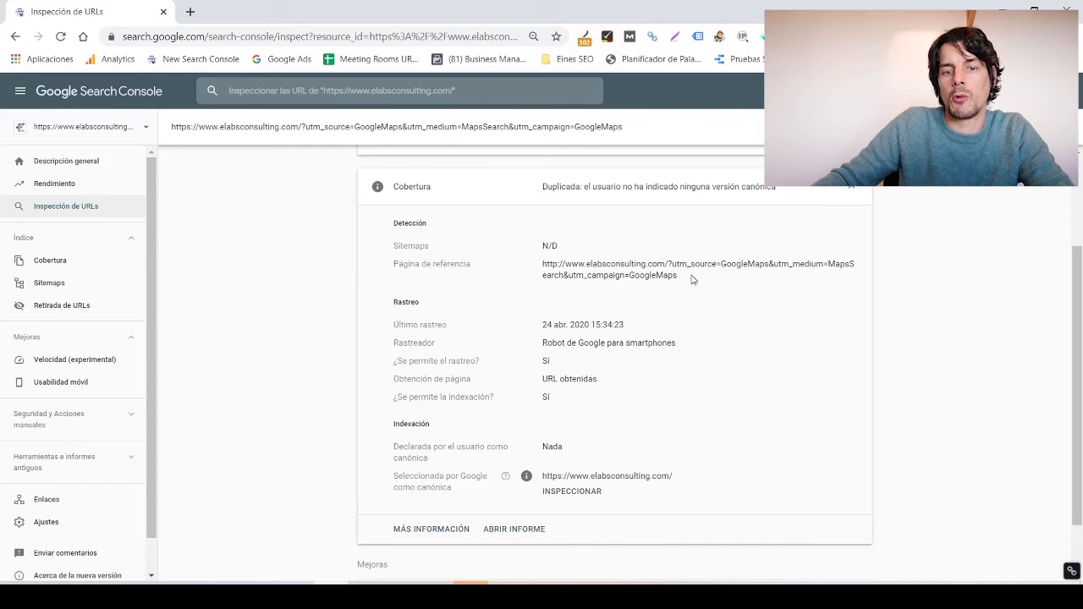
Step: Highlight the UTM parameters and full address of the referring page, and the user-declared canonical entry
{"action": "left_click_drag", "start_coordinate": [673, 267], "coordinate": [740, 280]}
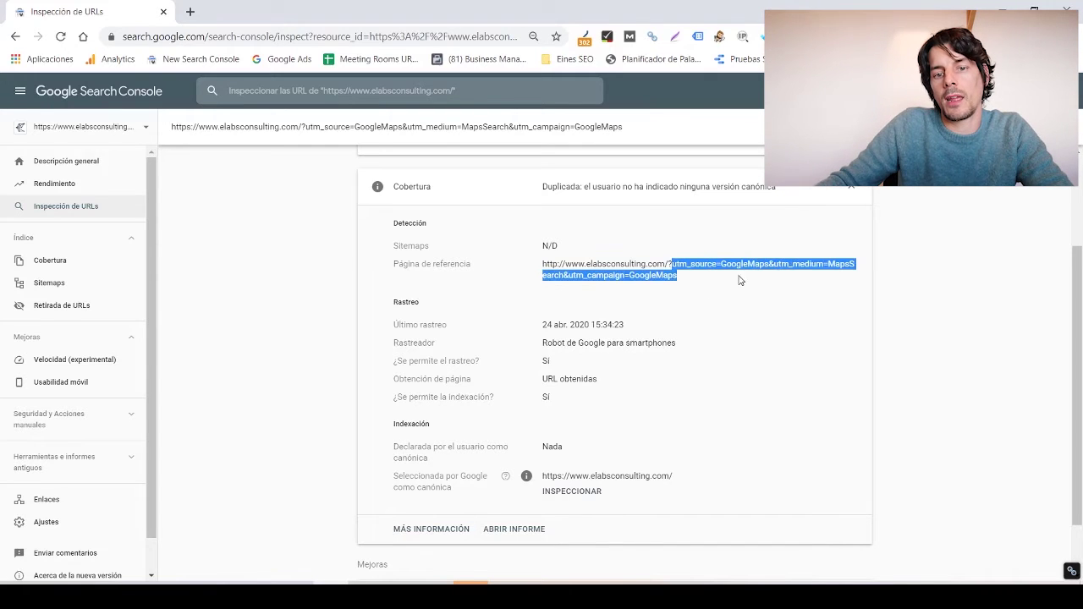
{"action": "left_click", "coordinate": [736, 279]}
{"action": "left_click_drag", "start_coordinate": [621, 275], "coordinate": [587, 278]}
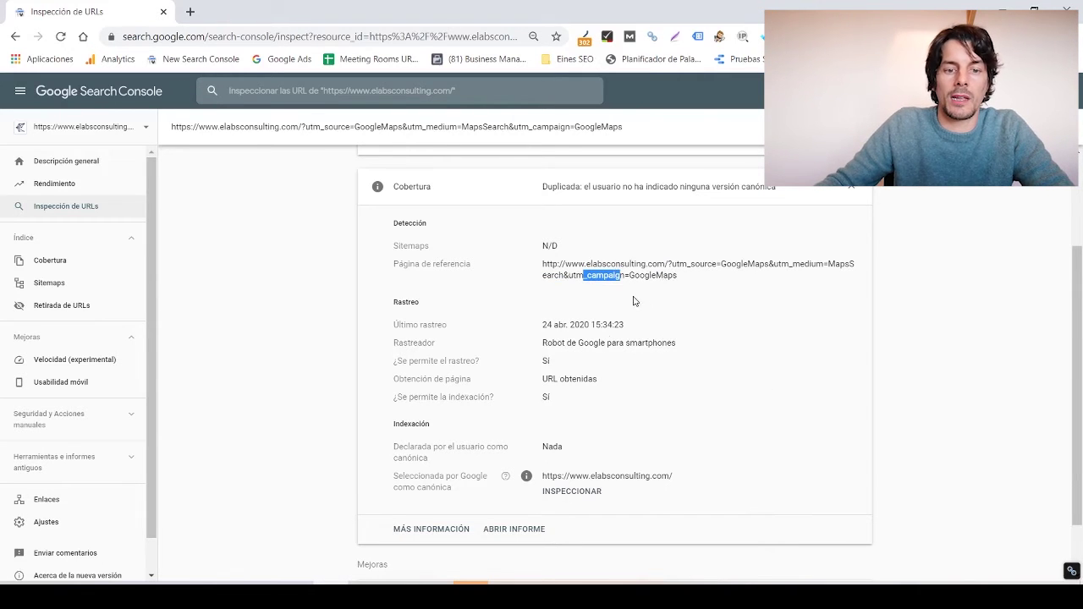
{"action": "left_click_drag", "start_coordinate": [675, 276], "coordinate": [535, 267]}
{"action": "left_click", "coordinate": [546, 264]}
{"action": "left_click", "coordinate": [684, 281]}
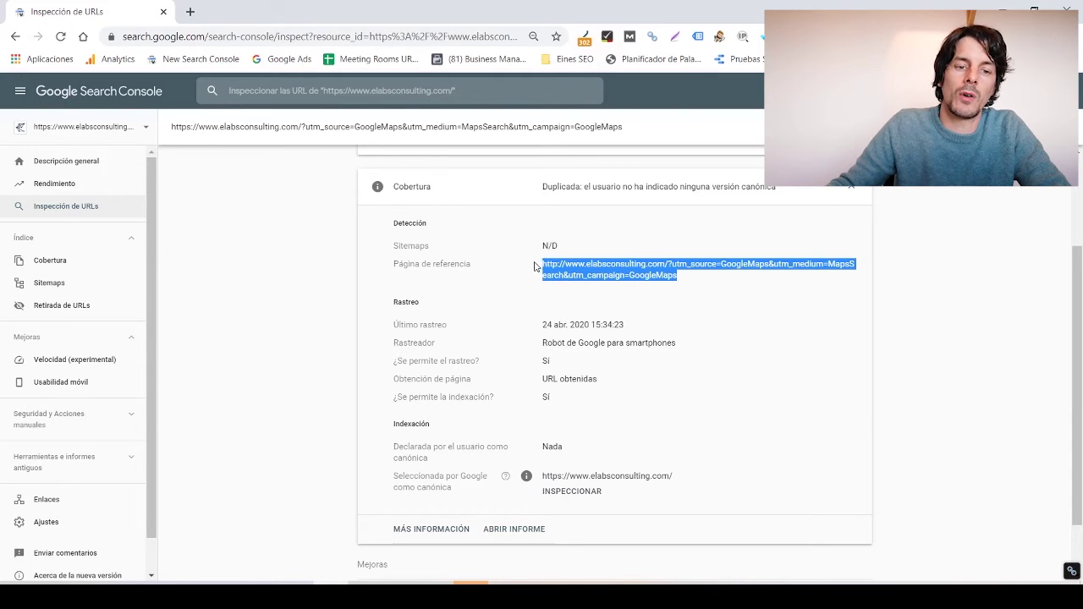
{"action": "left_click_drag", "start_coordinate": [599, 460], "coordinate": [409, 445]}
{"action": "mouse_move", "coordinate": [503, 478]}
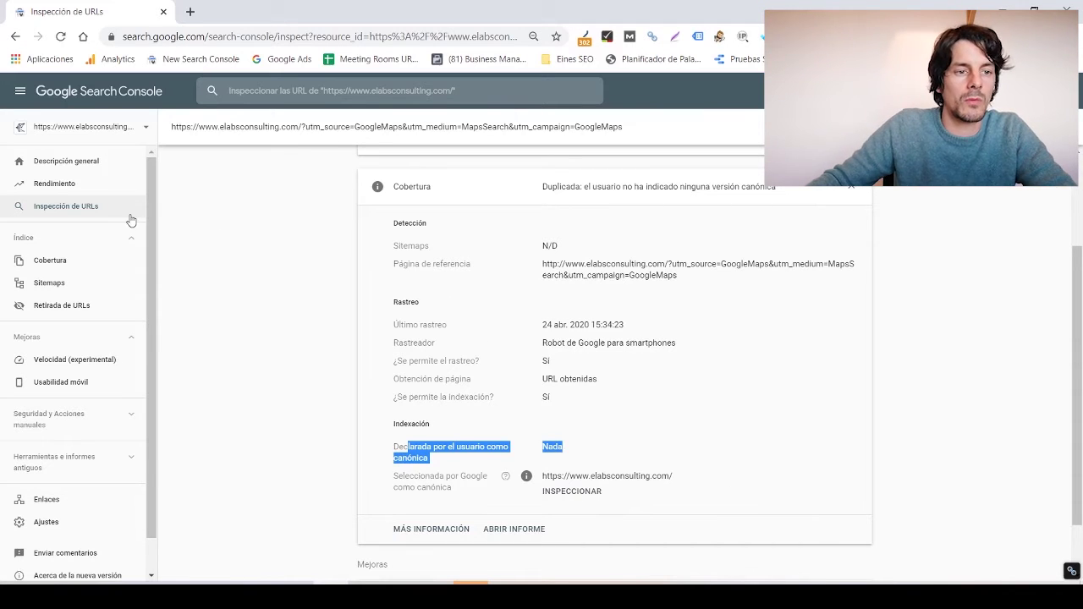
Step: Return to the Cobertura report and display only the excluded pages, with errors hidden, to review their exclusion types
{"action": "key", "text": "/"}
{"action": "left_click", "coordinate": [93, 206]}
{"action": "left_click", "coordinate": [89, 194]}
{"action": "left_click", "coordinate": [85, 240]}
{"action": "left_click", "coordinate": [89, 244]}
{"action": "left_click", "coordinate": [85, 262]}
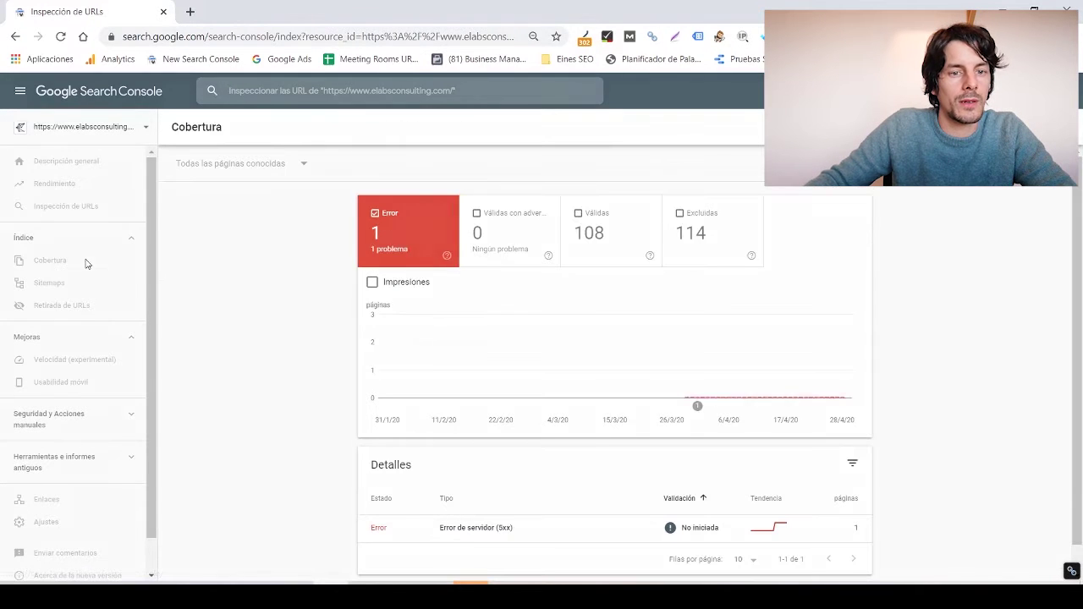
{"action": "scroll", "coordinate": [718, 340], "scroll_direction": "down", "scroll_amount": 1}
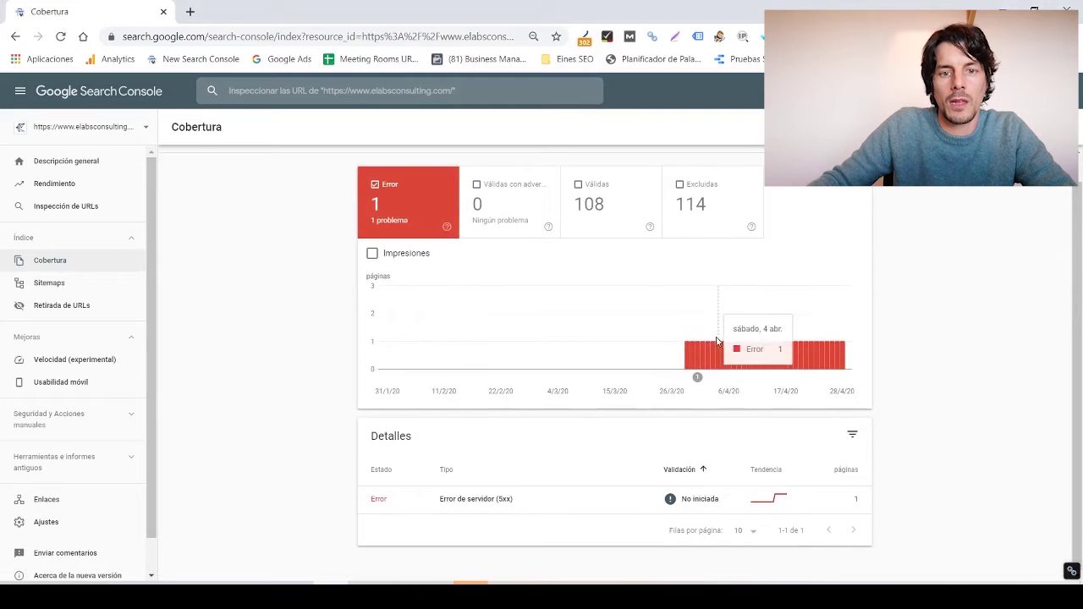
{"action": "left_click", "coordinate": [673, 221]}
{"action": "left_click", "coordinate": [443, 225]}
{"action": "scroll", "coordinate": [559, 362], "scroll_direction": "down", "scroll_amount": 2}
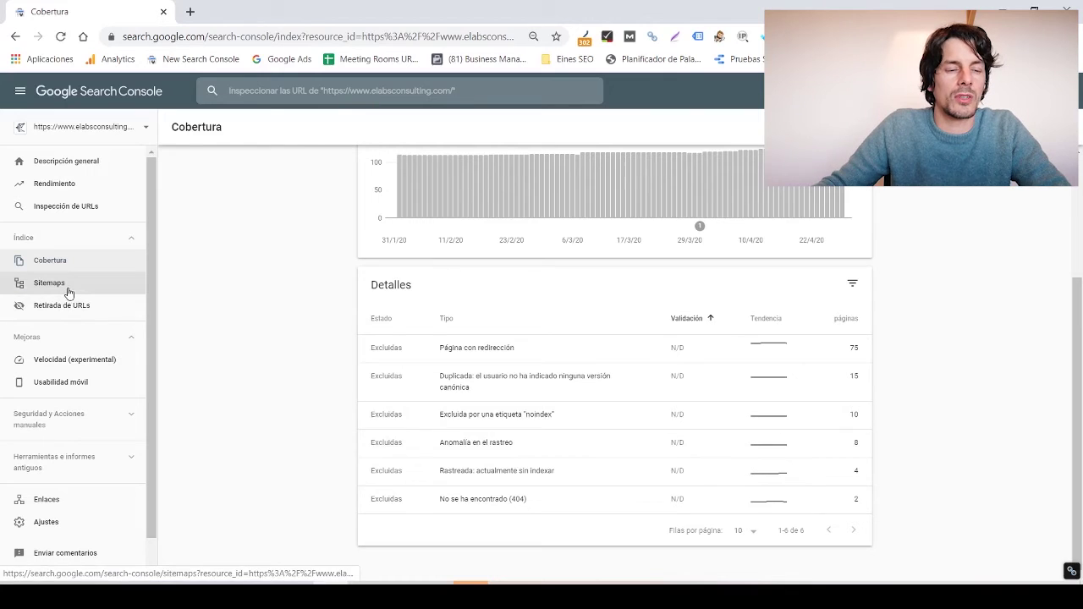
Step: View the Sitemaps page and the temporary removal requests in the Retirada de URLs report
{"action": "left_click", "coordinate": [51, 284]}
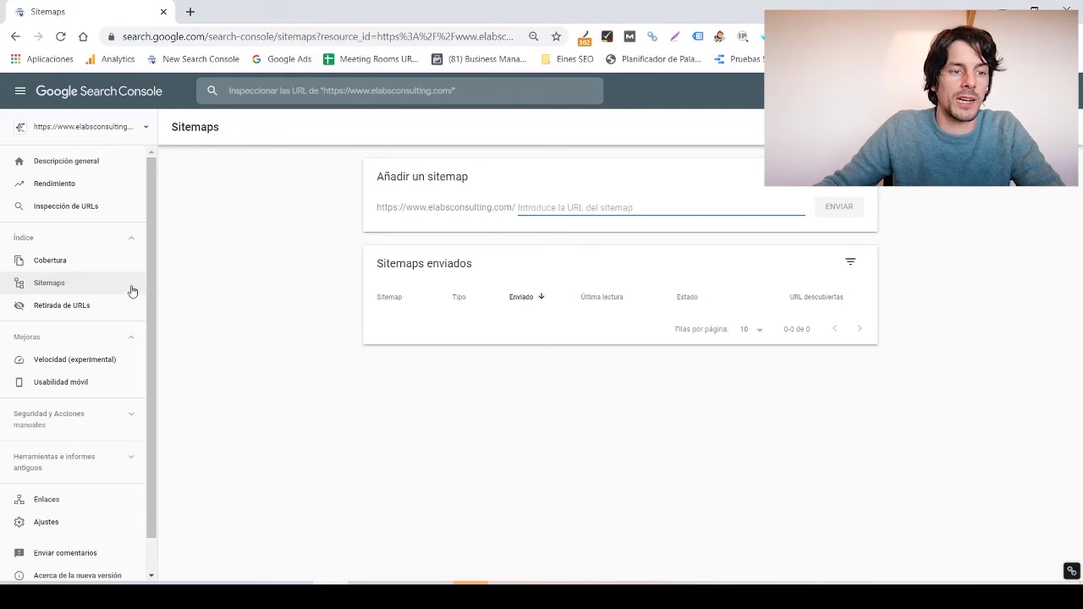
{"action": "left_click", "coordinate": [83, 310]}
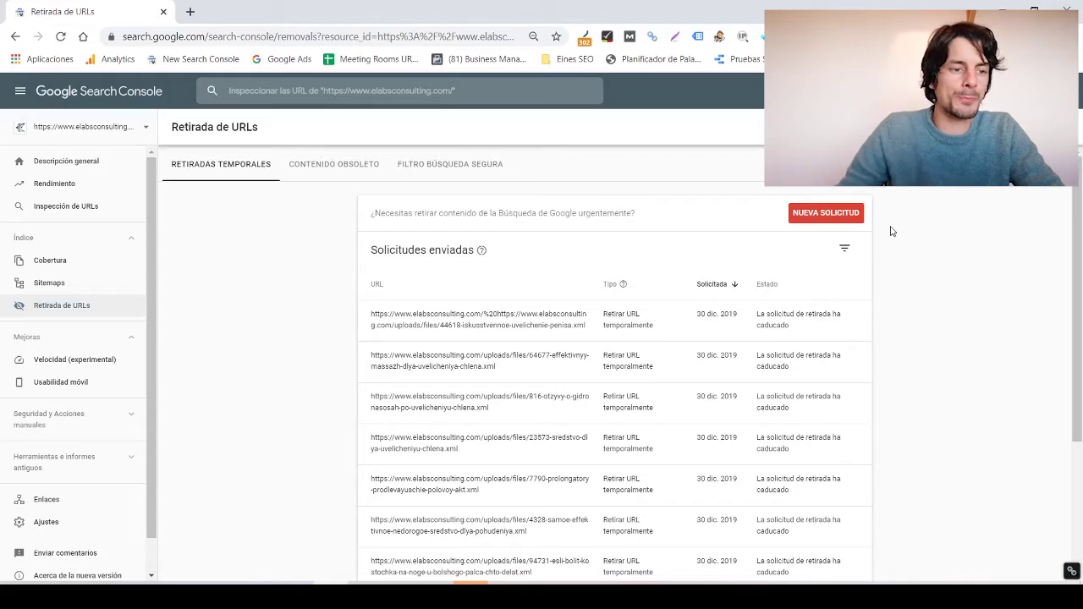
{"action": "scroll", "coordinate": [122, 322], "scroll_direction": "down", "scroll_amount": 1}
Step: Open the Velocidad (experimental) report and look over its mobile and desktop sections
{"action": "left_click", "coordinate": [119, 322]}
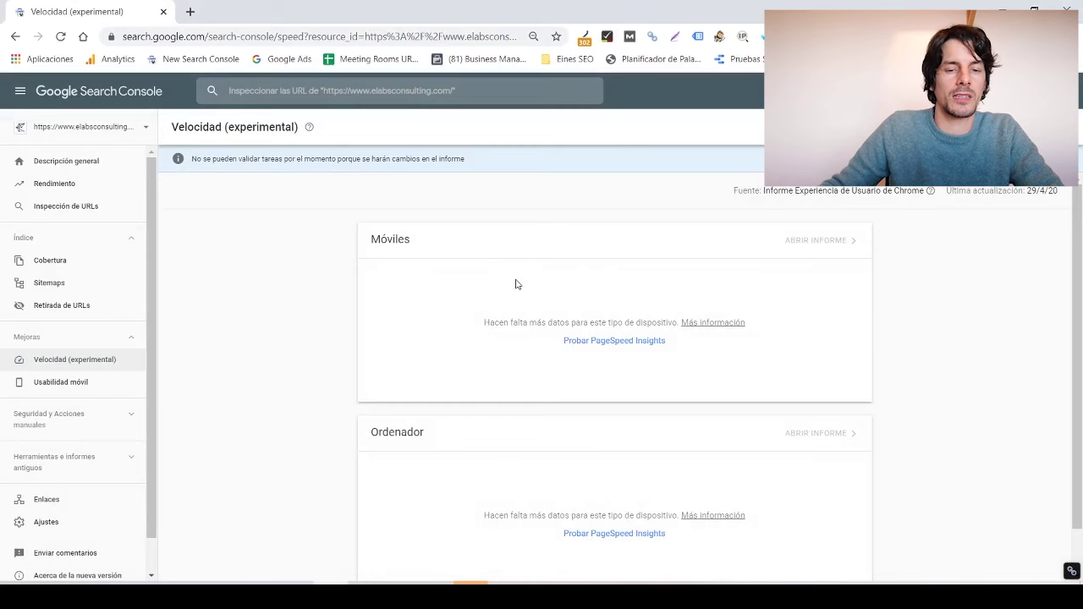
{"action": "scroll", "coordinate": [672, 286], "scroll_direction": "down", "scroll_amount": 1}
{"action": "scroll", "coordinate": [669, 287], "scroll_direction": "up", "scroll_amount": 1}
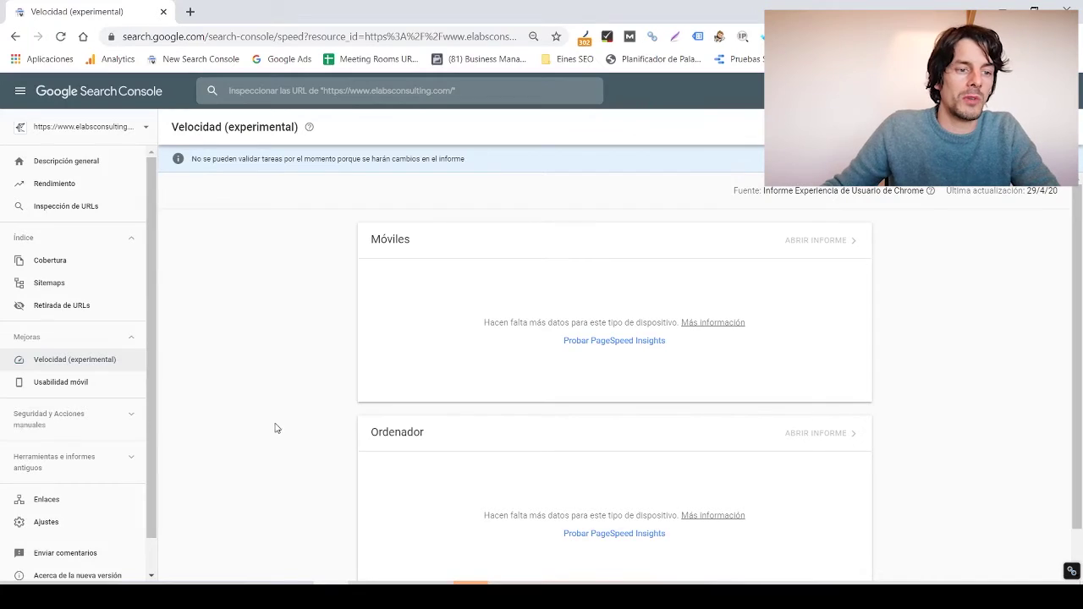
Step: Open the Usabilidad móvil report and show the valid pages alongside the errors
{"action": "left_click", "coordinate": [76, 388]}
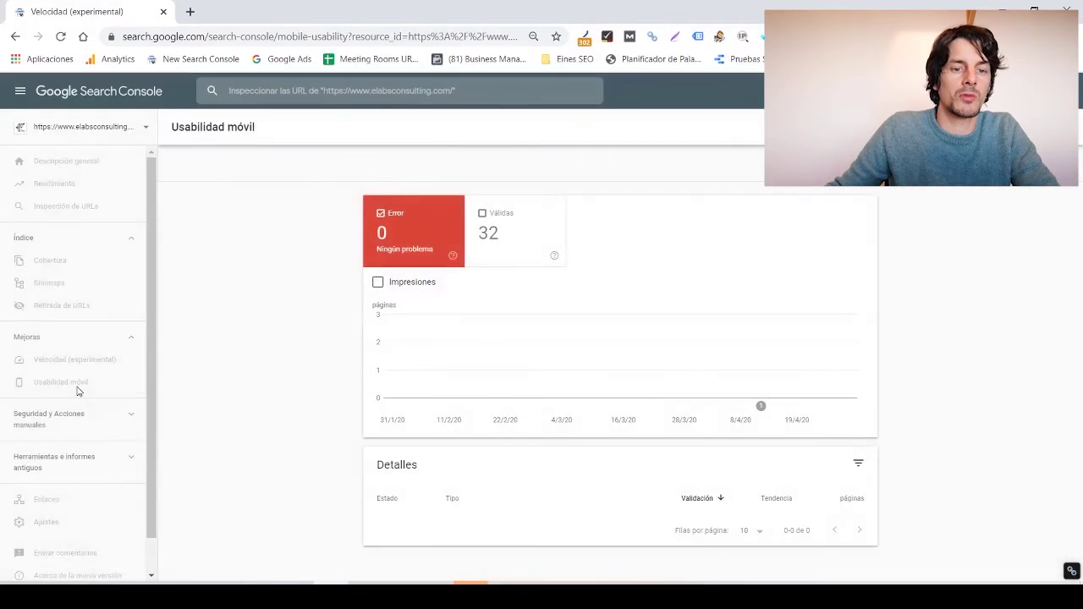
{"action": "left_click", "coordinate": [524, 255]}
{"action": "mouse_move", "coordinate": [448, 263]}
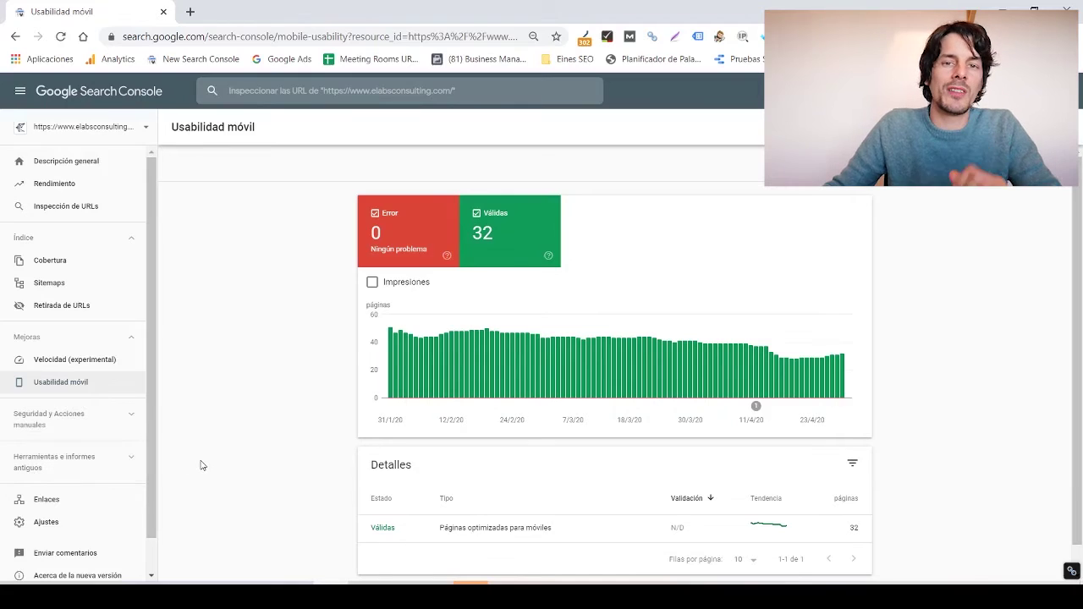
Step: Expand the legacy tools and reports, and open Segmentación internacional and Estadísticas de rastreo
{"action": "scroll", "coordinate": [173, 459], "scroll_direction": "down", "scroll_amount": 4}
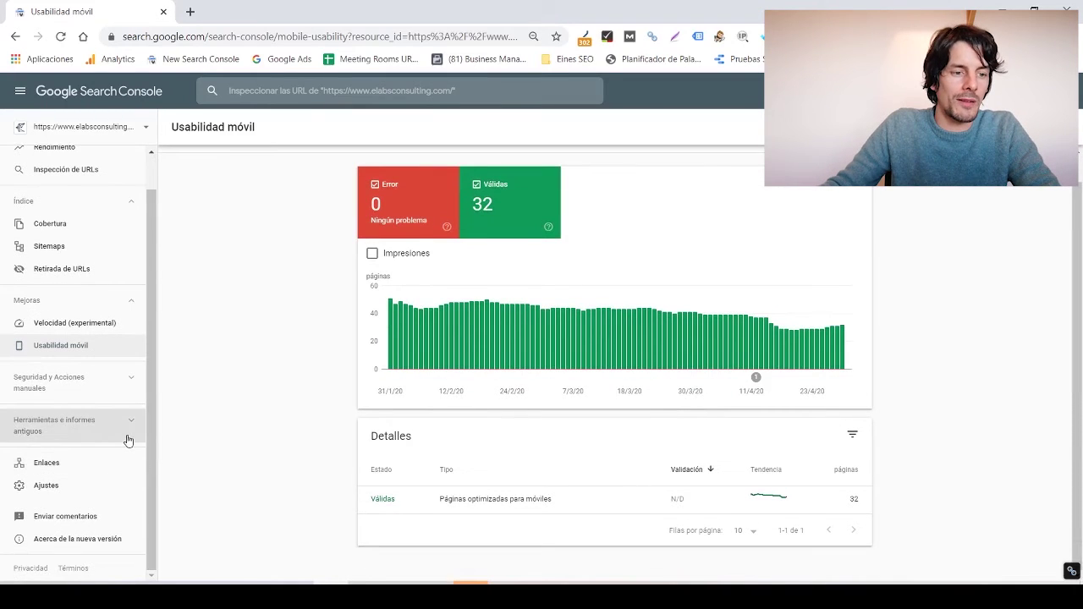
{"action": "left_click", "coordinate": [127, 438]}
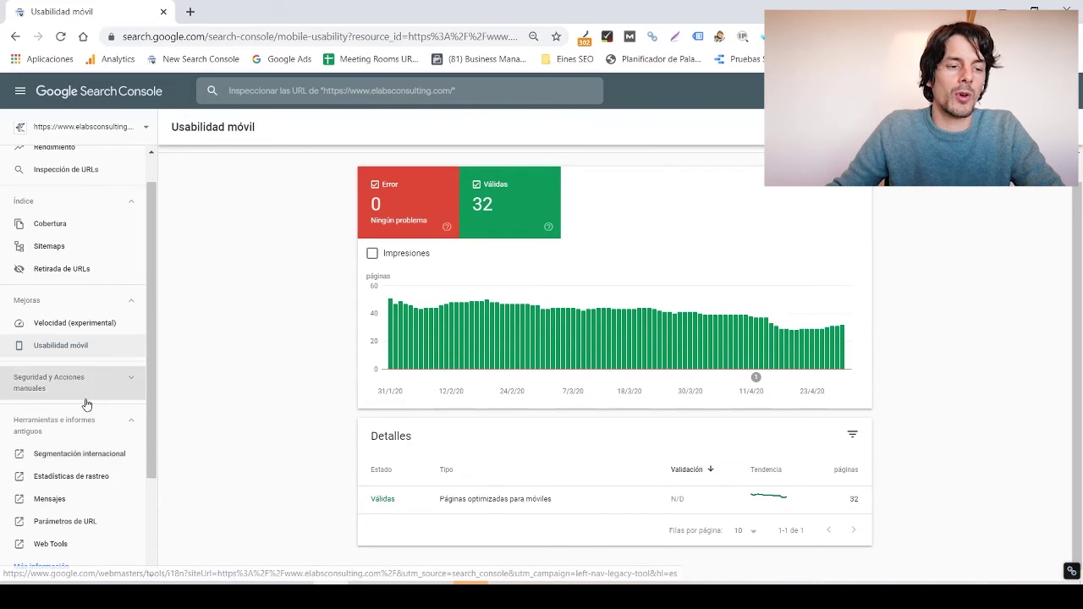
{"action": "left_click", "coordinate": [99, 455]}
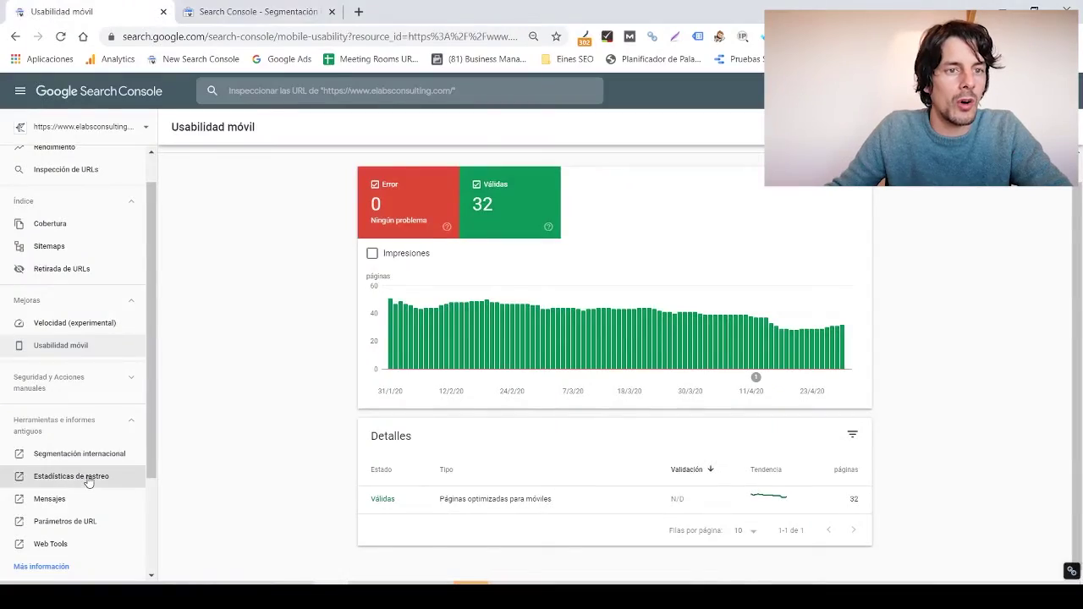
{"action": "left_click", "coordinate": [90, 478]}
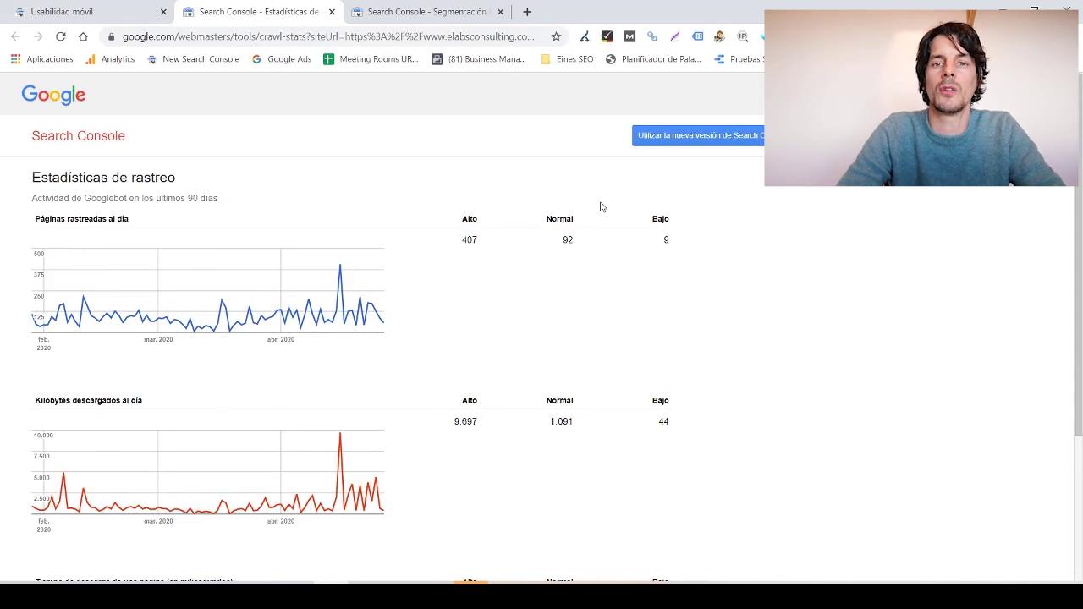
Step: Return to the Usabilidad móvil page and open the legacy Parámetros de URL tool
{"action": "left_click", "coordinate": [118, 11]}
{"action": "scroll", "coordinate": [151, 362], "scroll_direction": "down", "scroll_amount": 1}
{"action": "scroll", "coordinate": [151, 362], "scroll_direction": "down", "scroll_amount": 1}
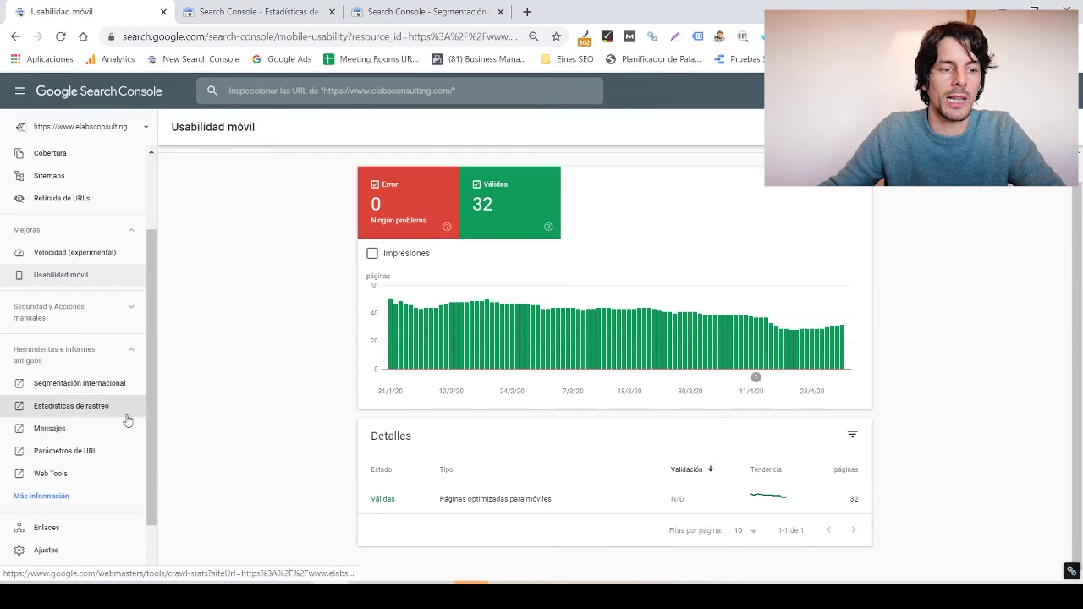
{"action": "left_click", "coordinate": [65, 451]}
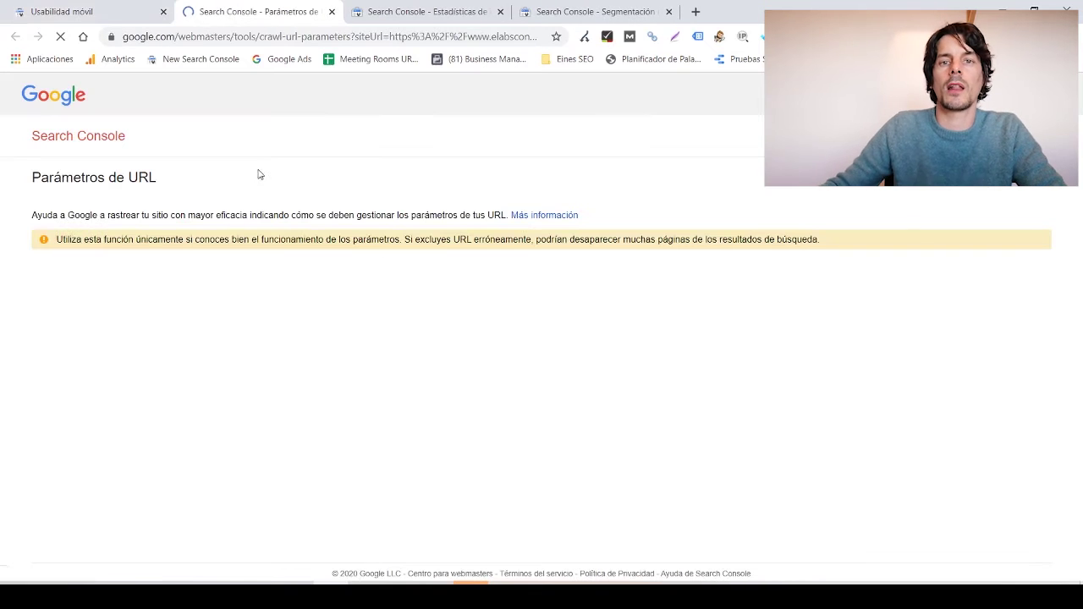